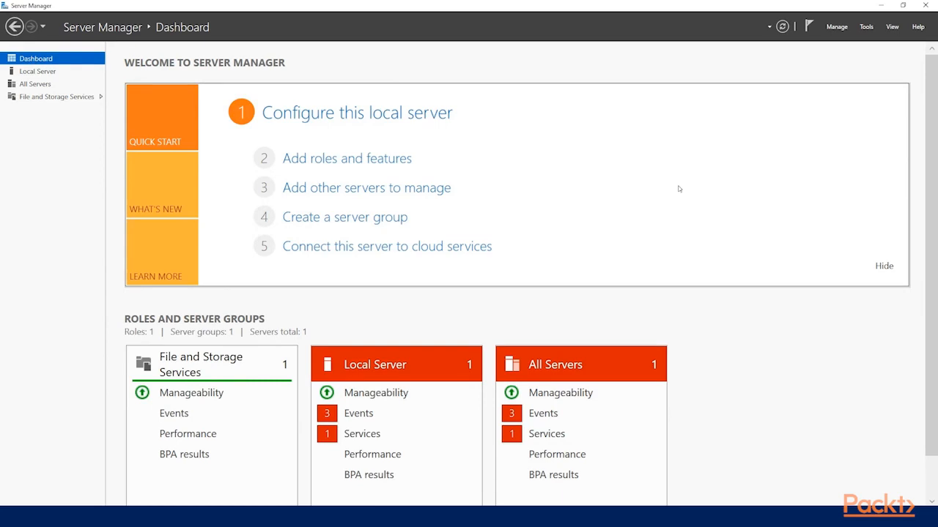
Step: Review the local server's properties, events and services
{"action": "left_click", "coordinate": [46, 75]}
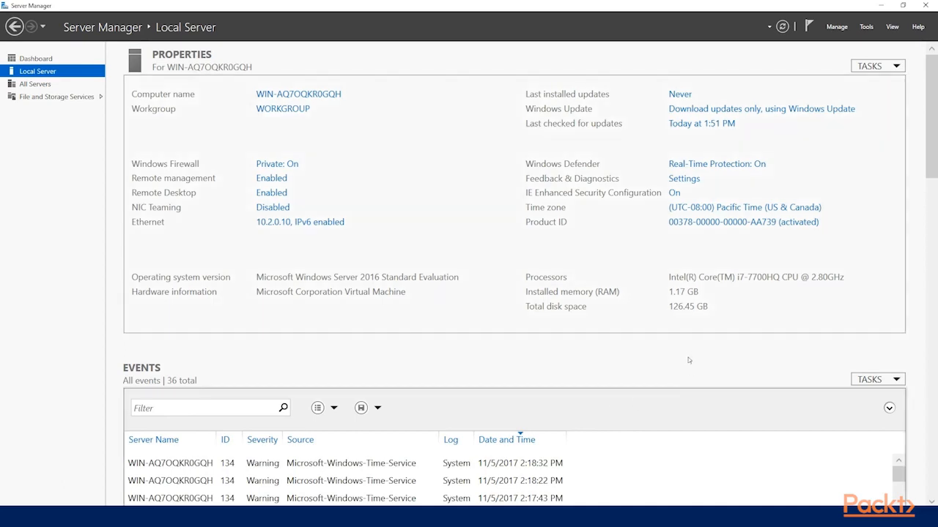
{"action": "scroll", "coordinate": [624, 341], "scroll_direction": "down", "scroll_amount": 5}
{"action": "scroll", "coordinate": [520, 310], "scroll_direction": "down", "scroll_amount": 9}
{"action": "scroll", "coordinate": [161, 429], "scroll_direction": "up", "scroll_amount": 8}
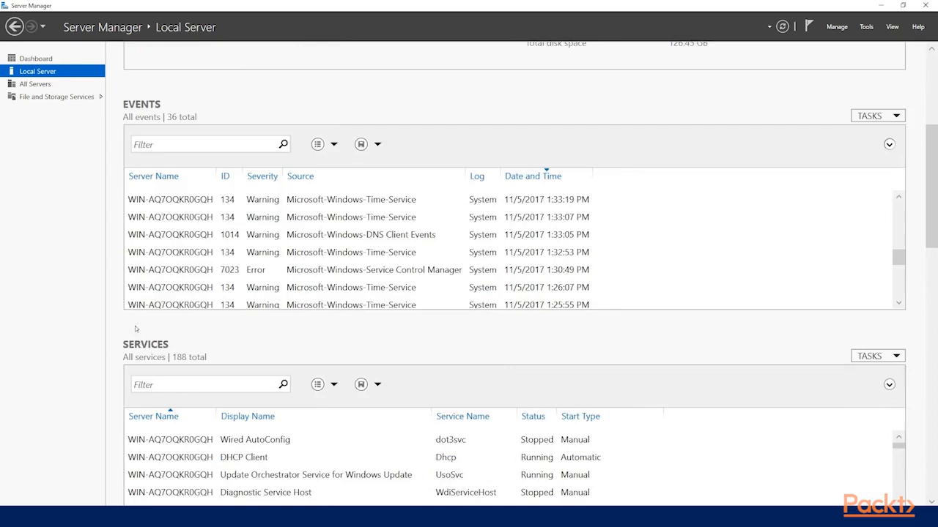
{"action": "scroll", "coordinate": [157, 198], "scroll_direction": "up", "scroll_amount": 1}
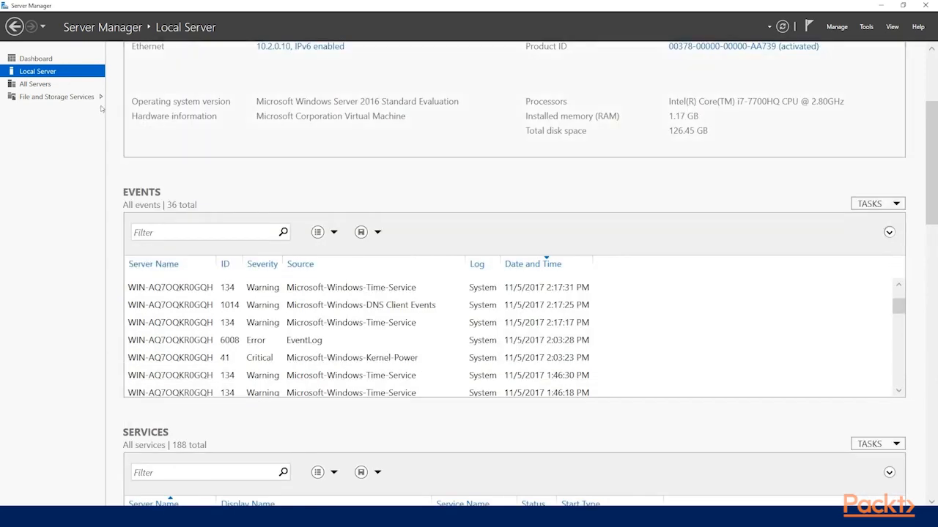
{"action": "scroll", "coordinate": [115, 110], "scroll_direction": "up", "scroll_amount": 4}
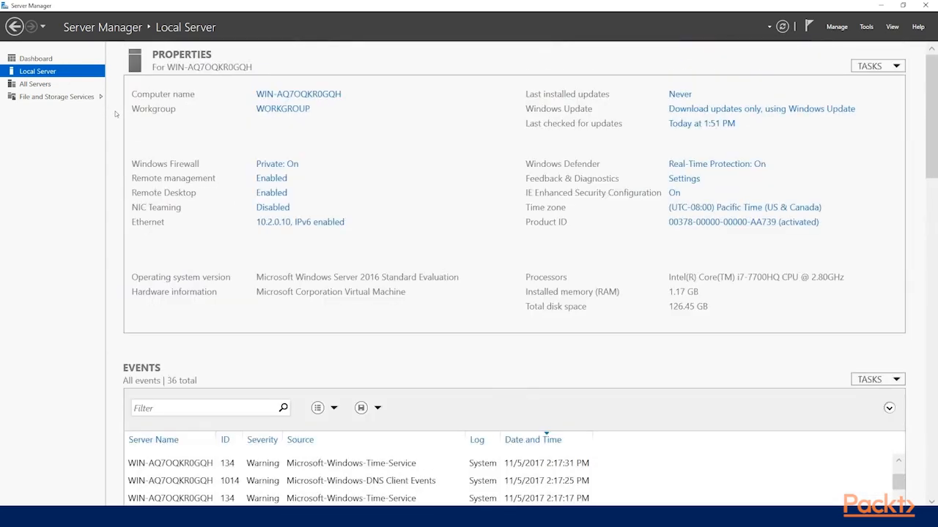
Step: View the All Servers and File and Storage Services pages, and return to the dashboard
{"action": "left_click", "coordinate": [36, 84]}
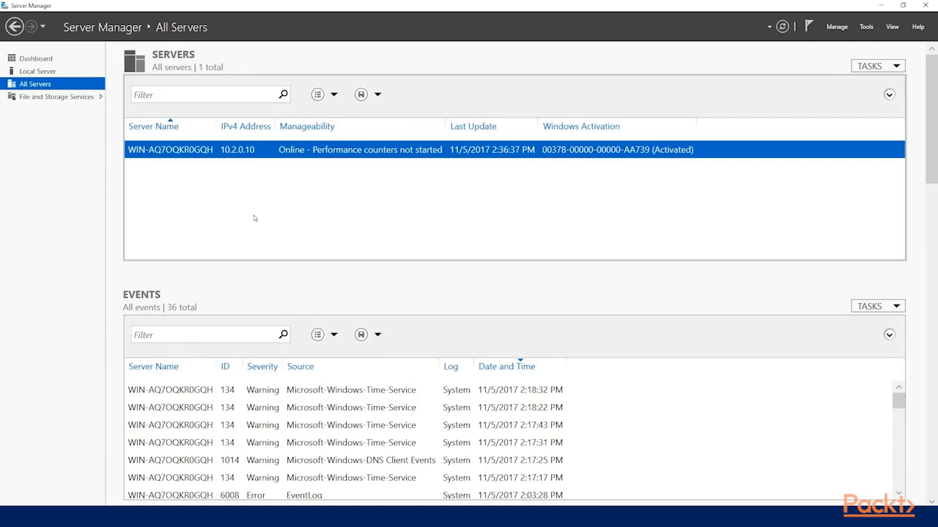
{"action": "left_click", "coordinate": [62, 97]}
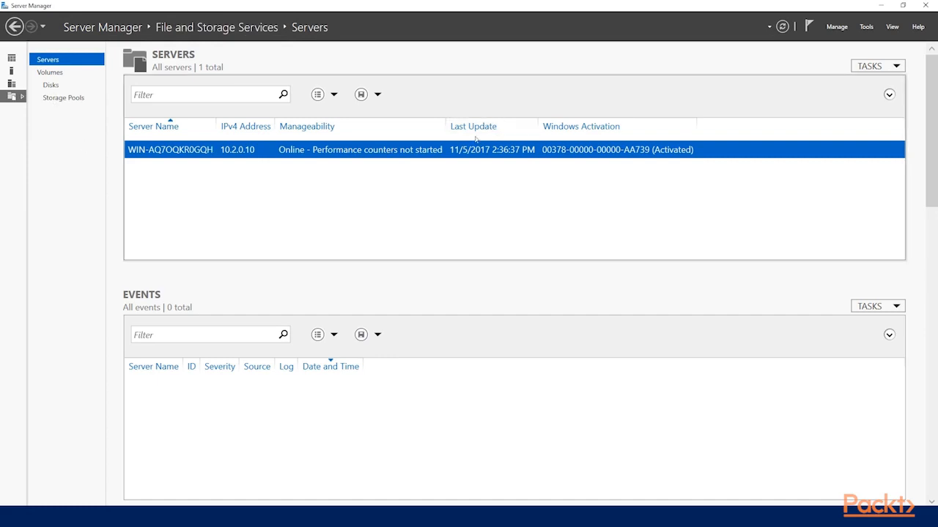
{"action": "left_click", "coordinate": [14, 60]}
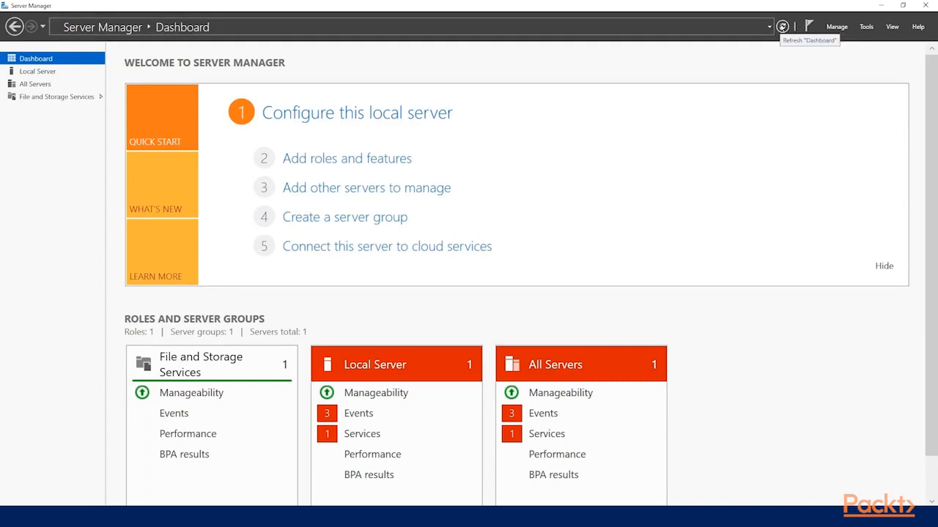
Step: Return to the local server's page and look through its notifications, management commands and administrative tools
{"action": "left_click", "coordinate": [71, 71]}
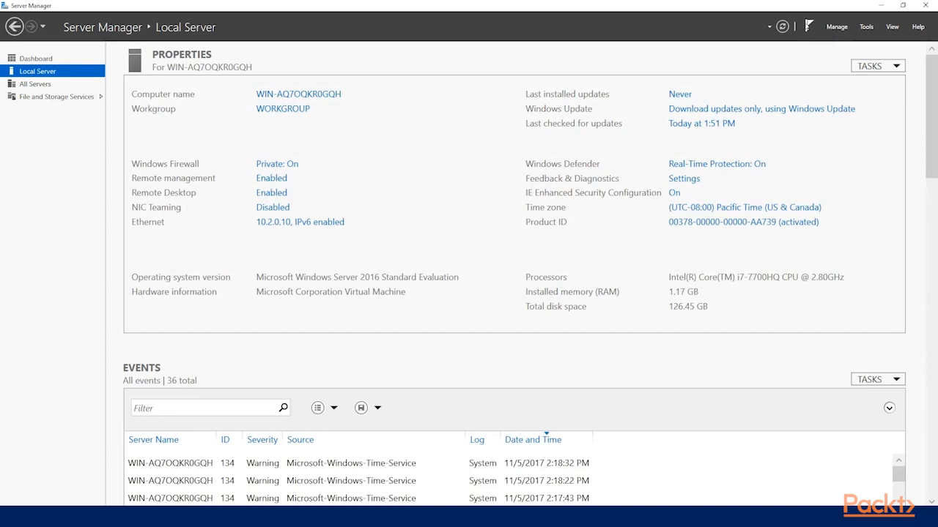
{"action": "left_click", "coordinate": [809, 27]}
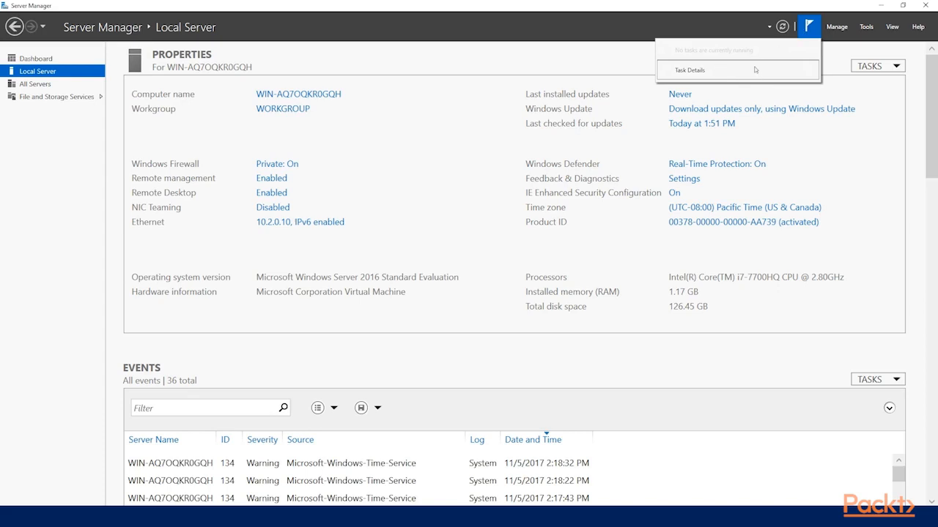
{"action": "left_click", "coordinate": [841, 28]}
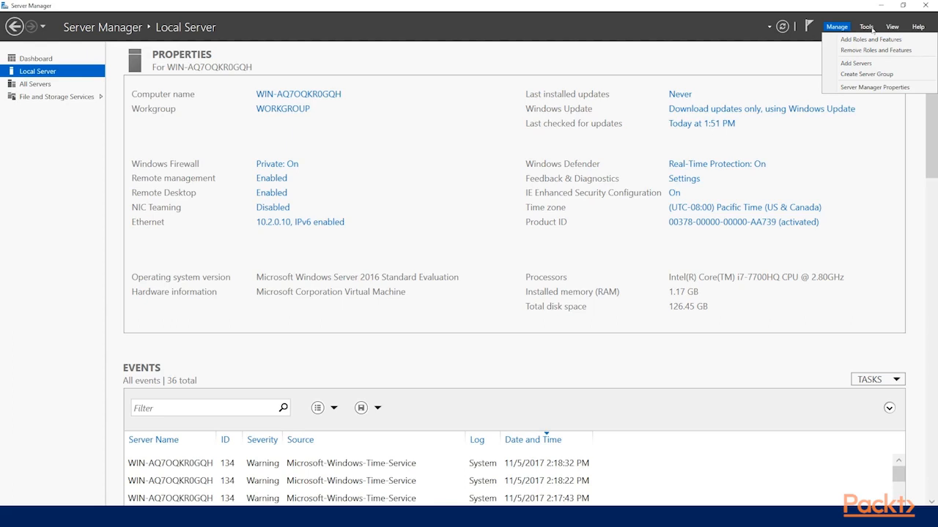
{"action": "left_click", "coordinate": [867, 28]}
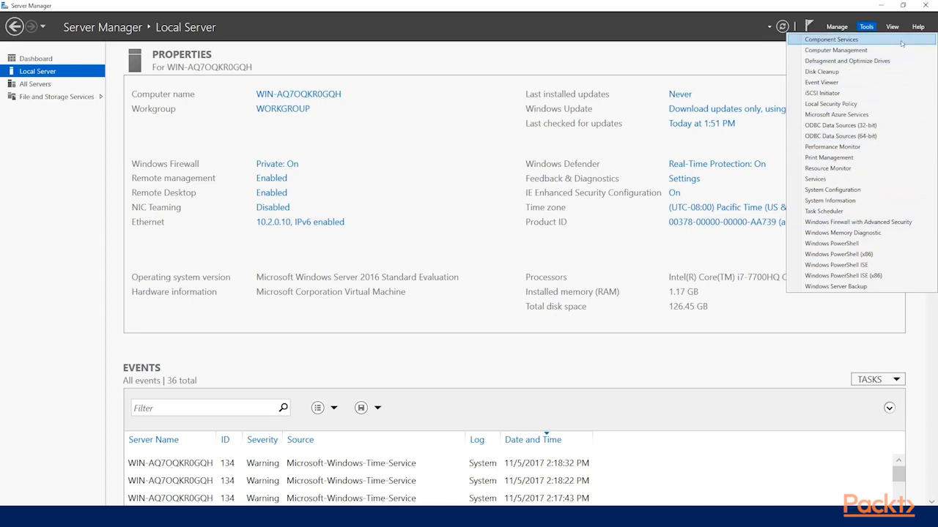
Step: Try the display zoom at 100% and set it back to 150%
{"action": "mouse_move", "coordinate": [893, 28]}
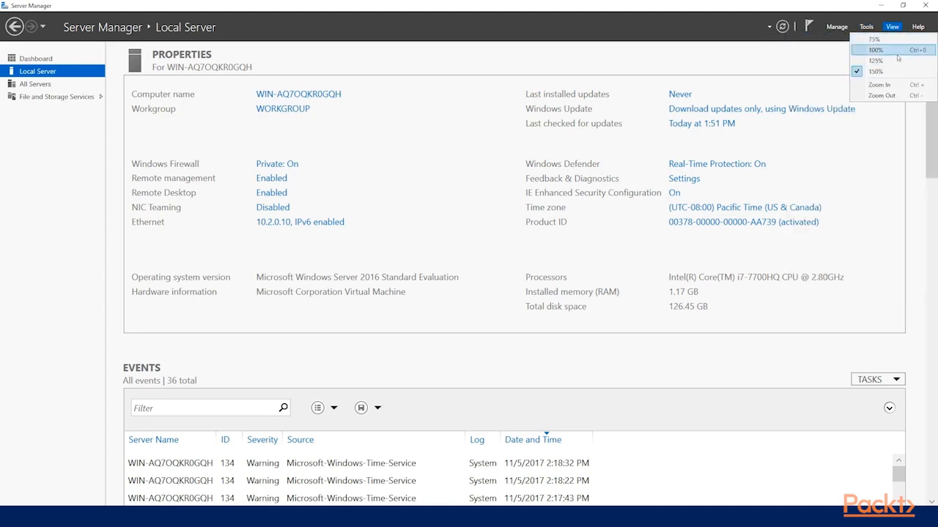
{"action": "left_click", "coordinate": [896, 52]}
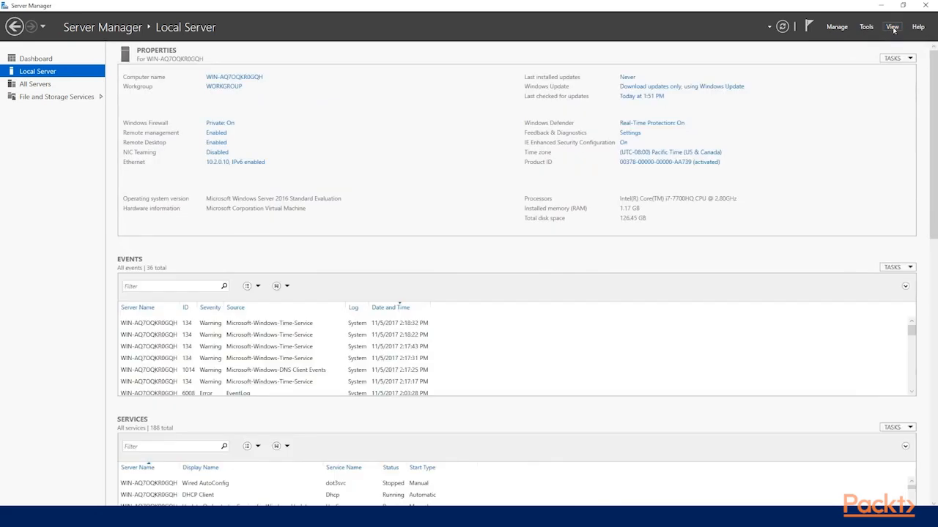
{"action": "left_click", "coordinate": [894, 29]}
{"action": "left_click", "coordinate": [895, 71]}
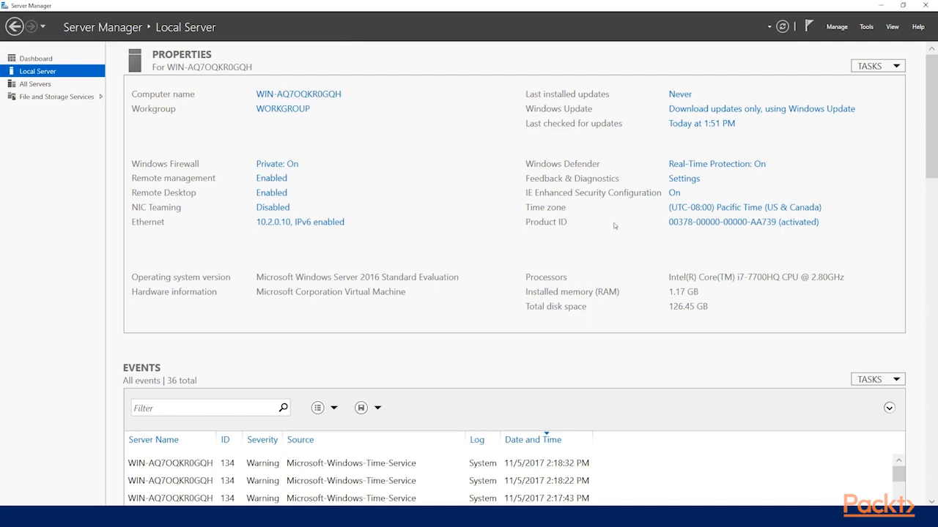
Step: Rename the computer to LABSERVER01, restart the server to apply the change, and dismiss the Shutdown Event Tracker without giving a reason
{"action": "left_click", "coordinate": [314, 94]}
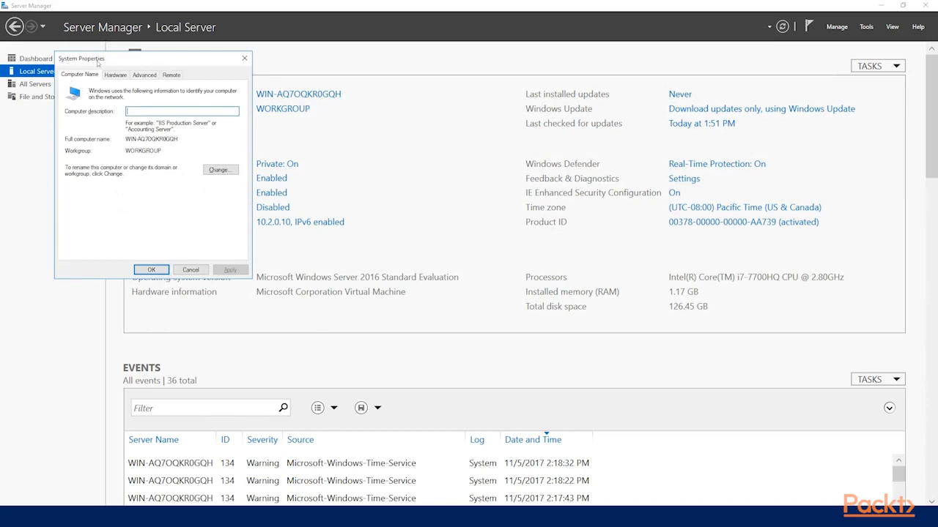
{"action": "left_click", "coordinate": [219, 170]}
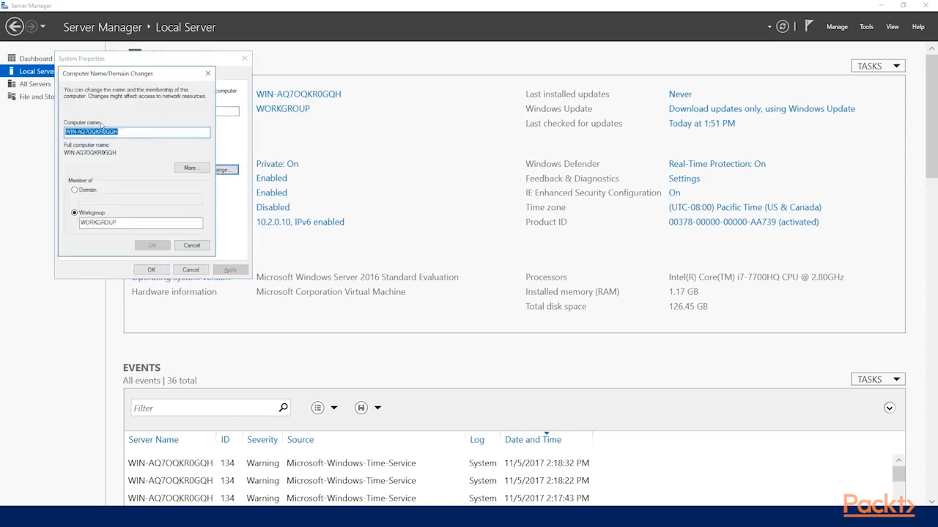
{"action": "type", "text": "LABSERVER"}
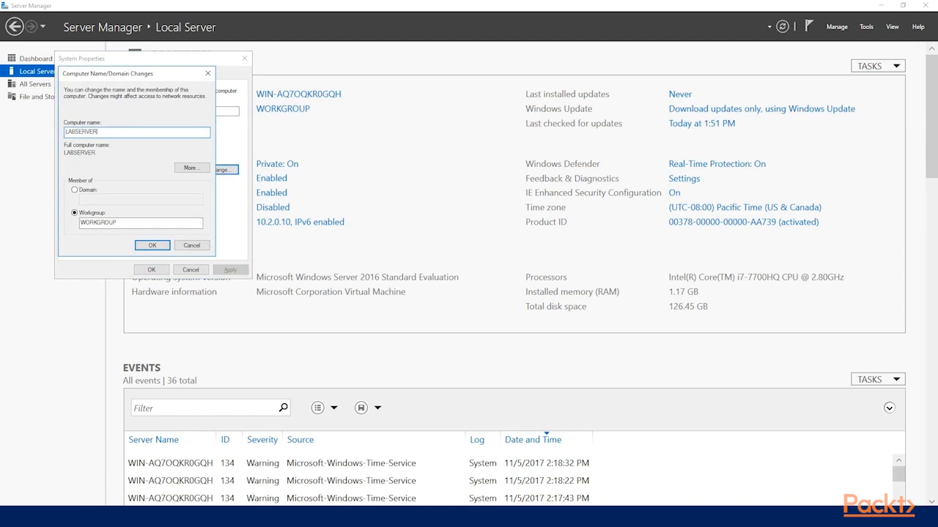
{"action": "type", "text": "01"}
{"action": "left_click", "coordinate": [153, 249]}
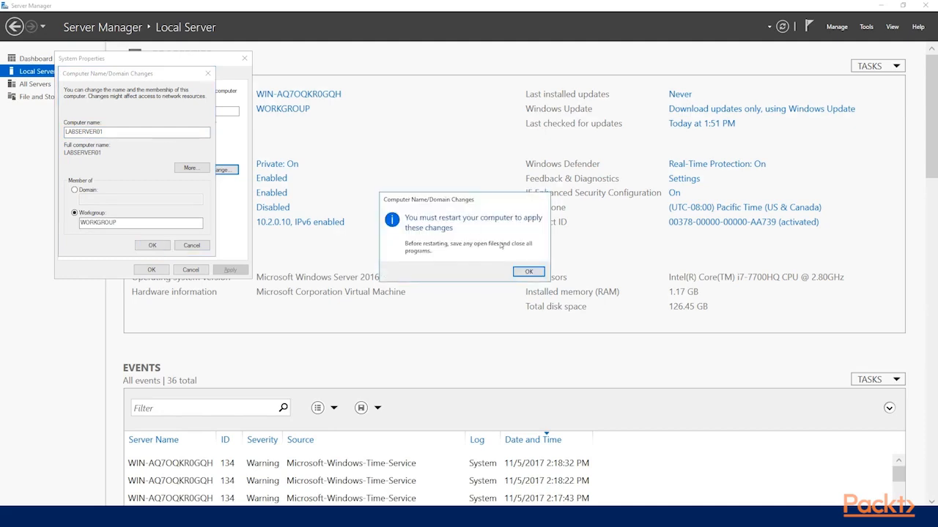
{"action": "left_click", "coordinate": [528, 271]}
{"action": "left_click", "coordinate": [151, 270]}
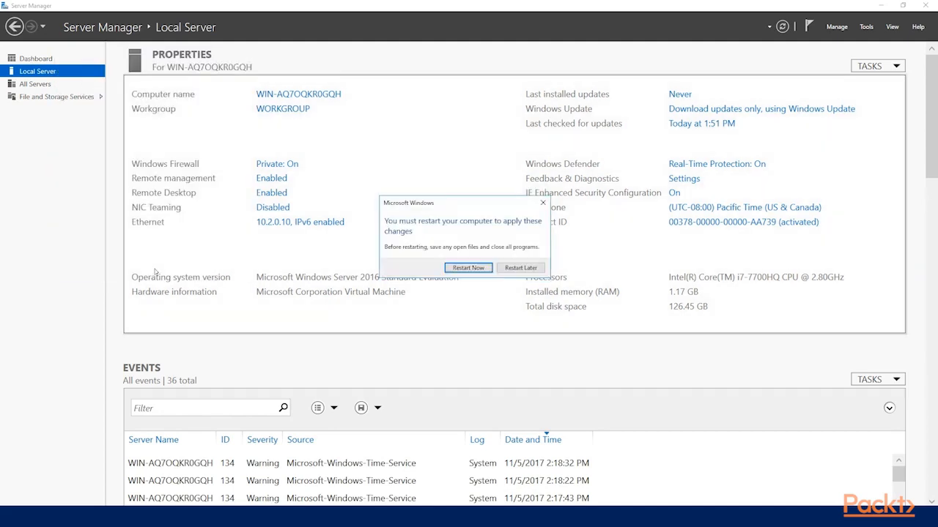
{"action": "left_click", "coordinate": [468, 268]}
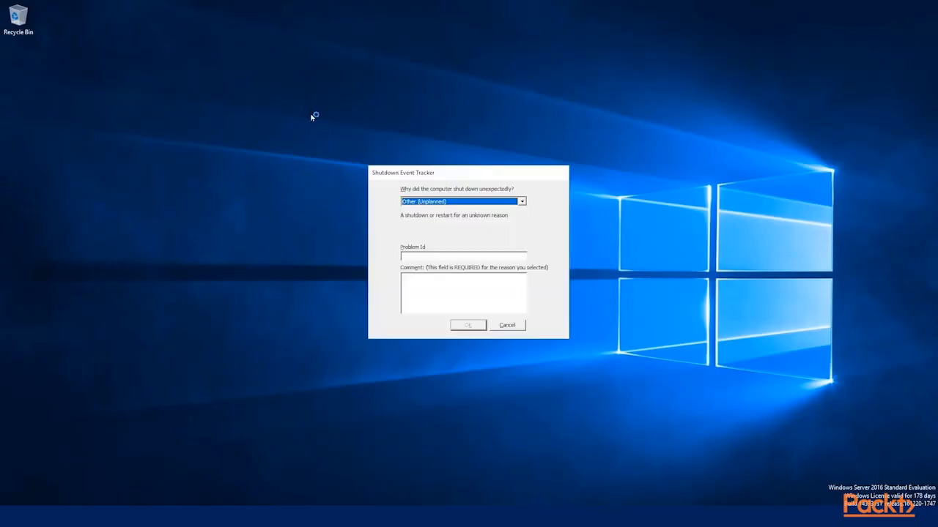
{"action": "left_click", "coordinate": [516, 326]}
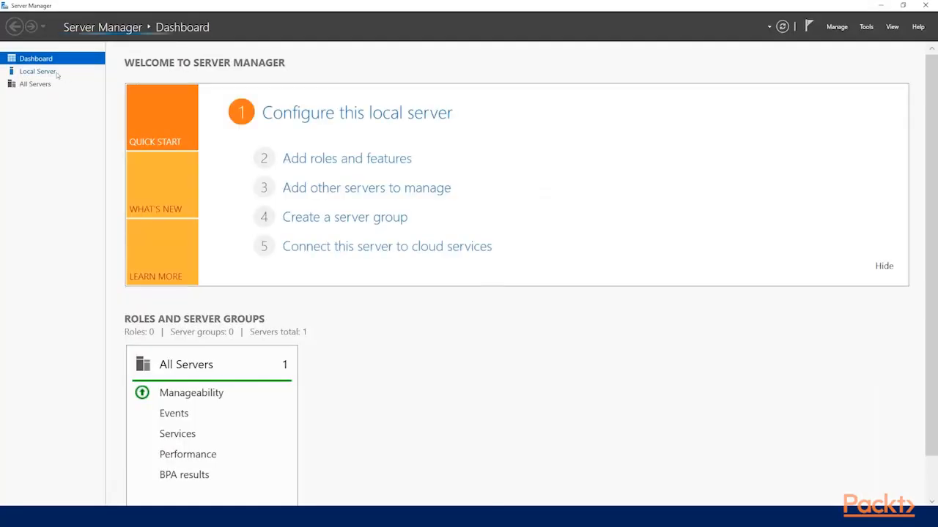
Step: Check the local server's Remote Desktop and remote management settings, leaving both without changes
{"action": "left_click", "coordinate": [38, 71]}
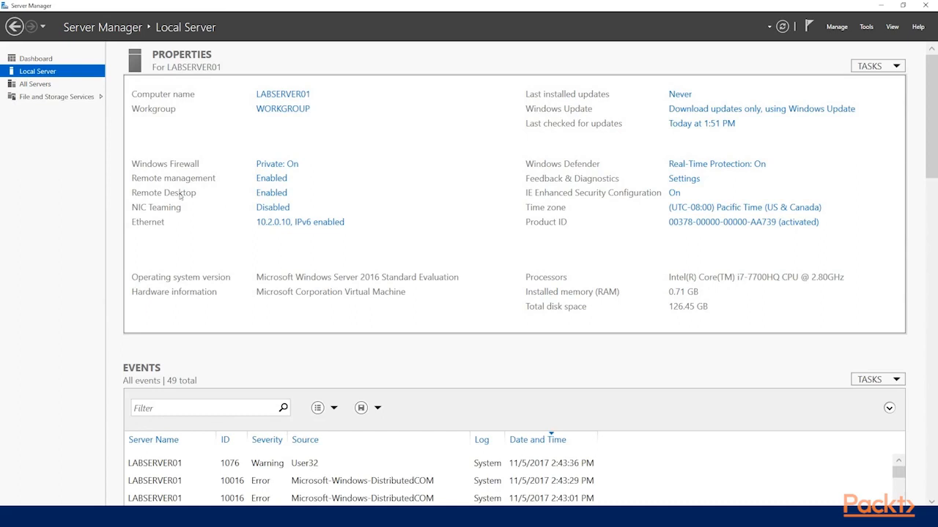
{"action": "left_click", "coordinate": [285, 198]}
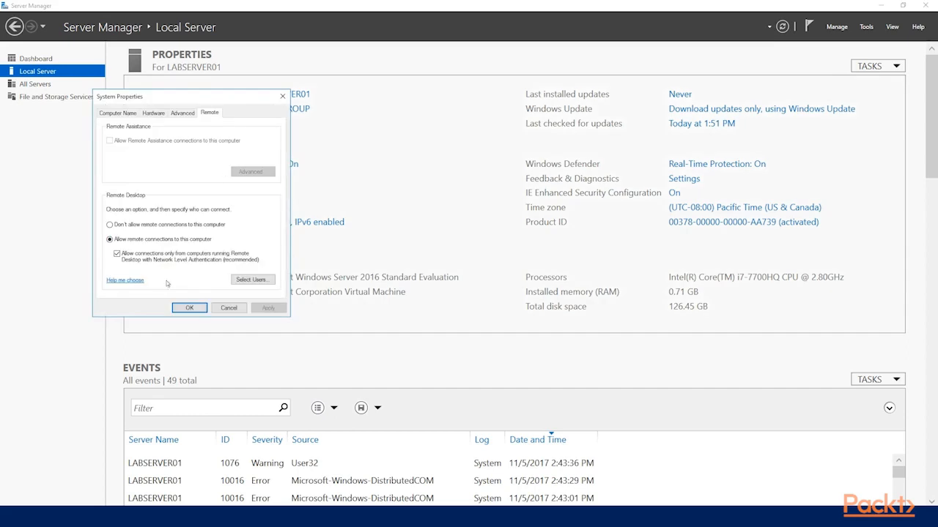
{"action": "left_click", "coordinate": [228, 309]}
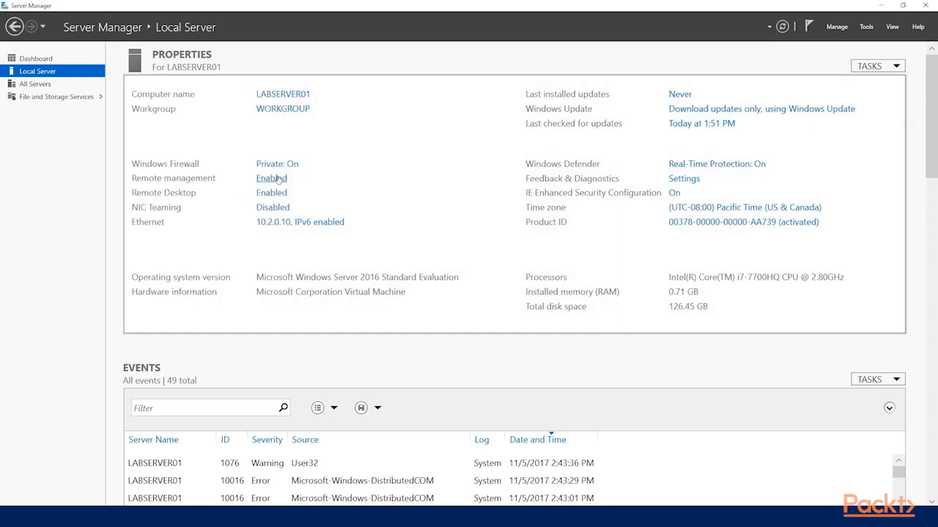
{"action": "left_click", "coordinate": [278, 178]}
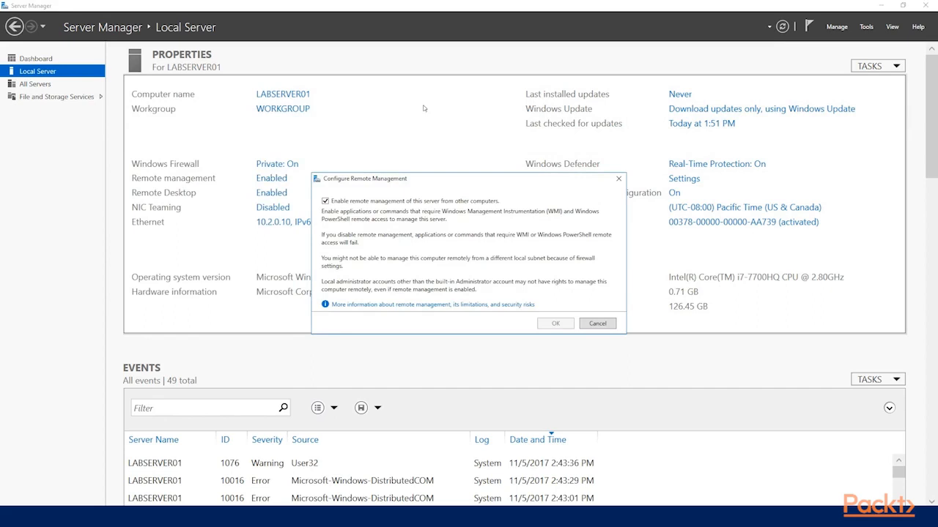
{"action": "left_click", "coordinate": [603, 325]}
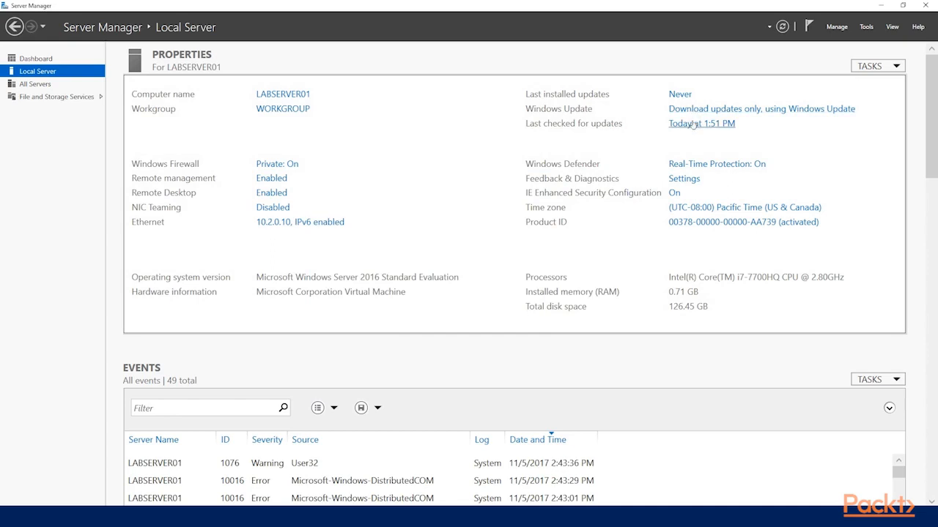
Step: Review the Windows Update status, update settings and advanced options, and close the settings without installing anything
{"action": "left_click", "coordinate": [693, 125]}
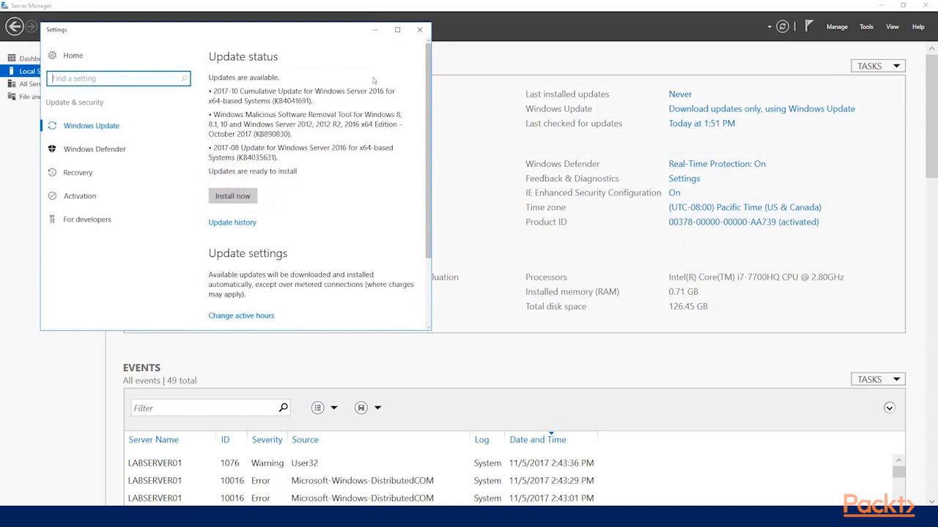
{"action": "left_click", "coordinate": [419, 29]}
{"action": "left_click", "coordinate": [732, 111]}
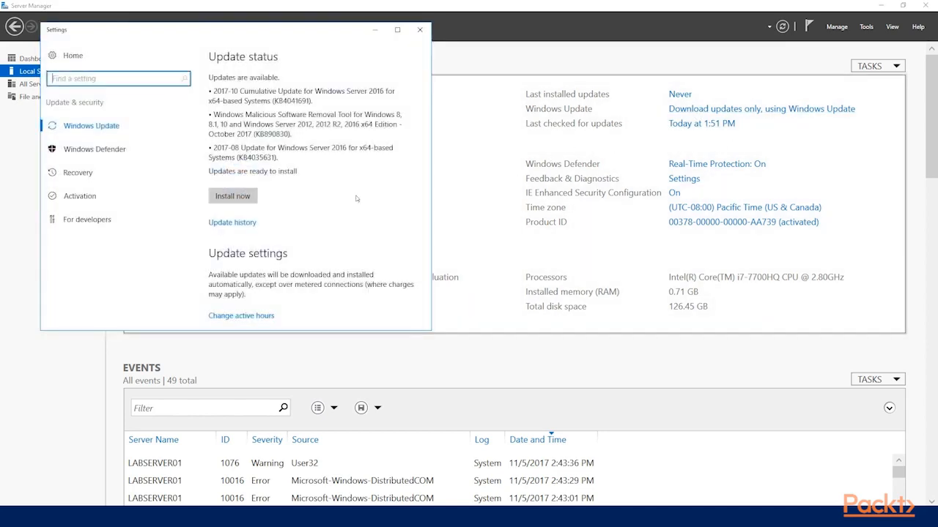
{"action": "scroll", "coordinate": [258, 270], "scroll_direction": "down", "scroll_amount": 2}
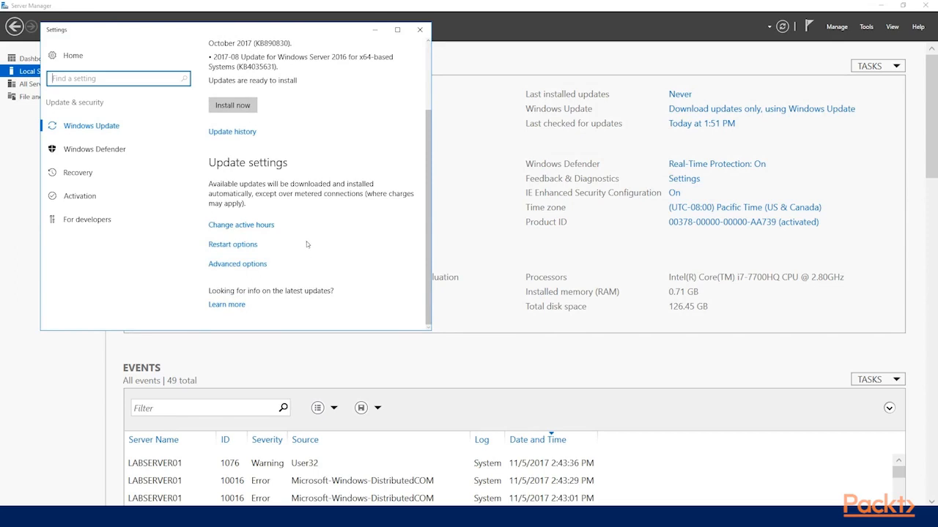
{"action": "left_click", "coordinate": [253, 264]}
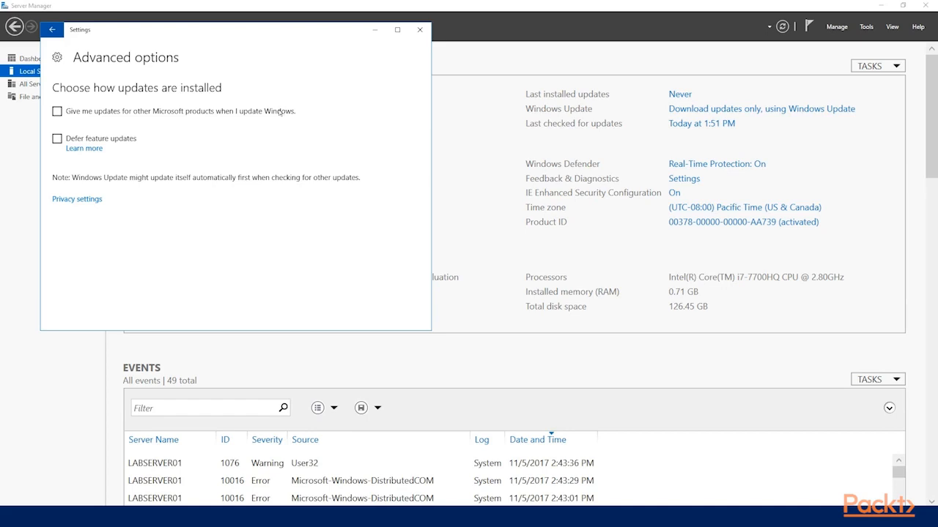
{"action": "left_click", "coordinate": [420, 29]}
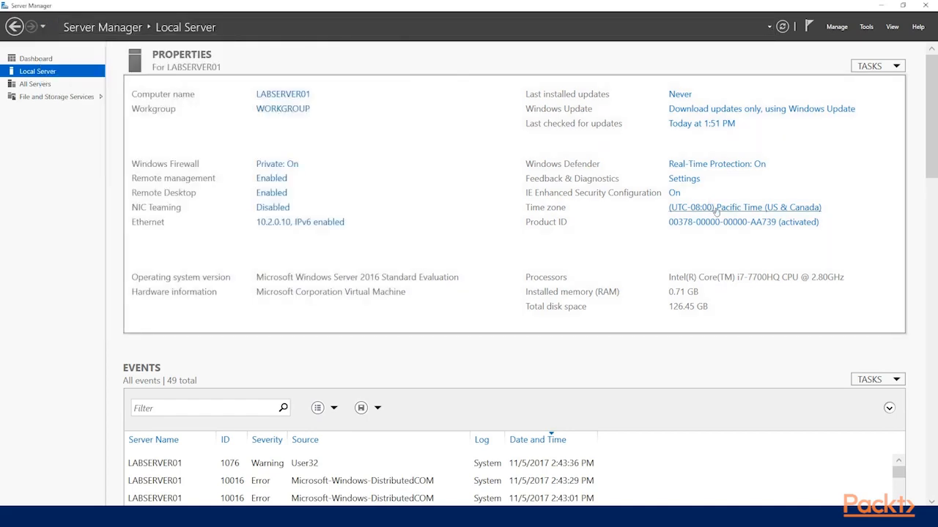
Step: Check the Internet Explorer Enhanced Security Configuration for administrators and users, and cancel without changes
{"action": "left_click", "coordinate": [674, 193]}
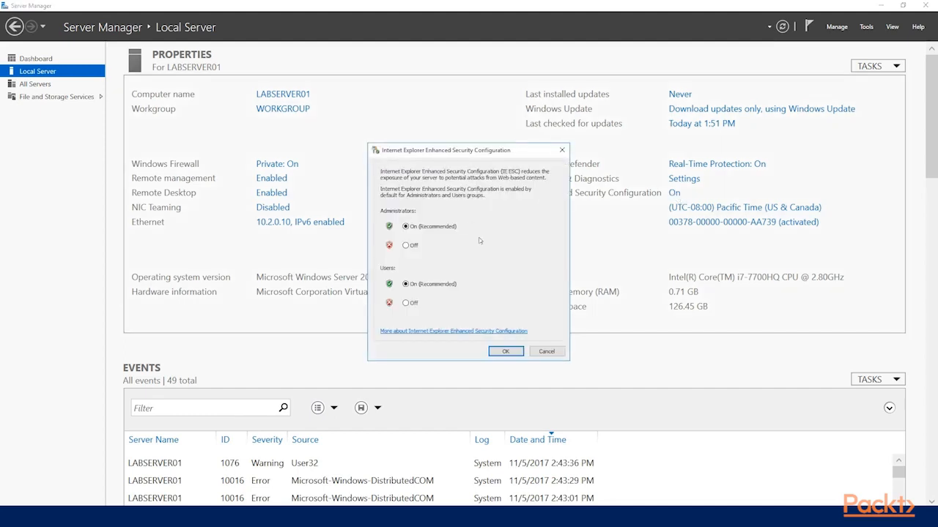
{"action": "left_click", "coordinate": [547, 353]}
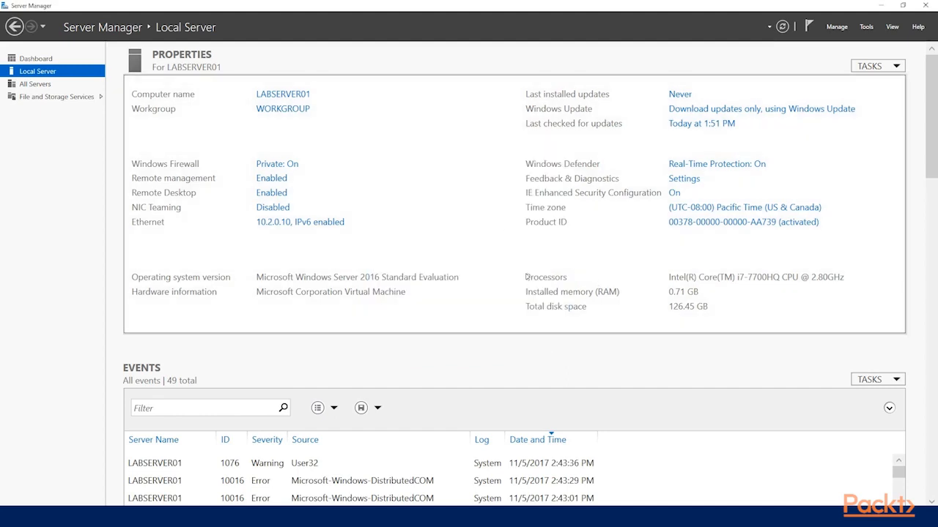
Step: View the tasks available for the local server and look over its events list
{"action": "left_click", "coordinate": [892, 67]}
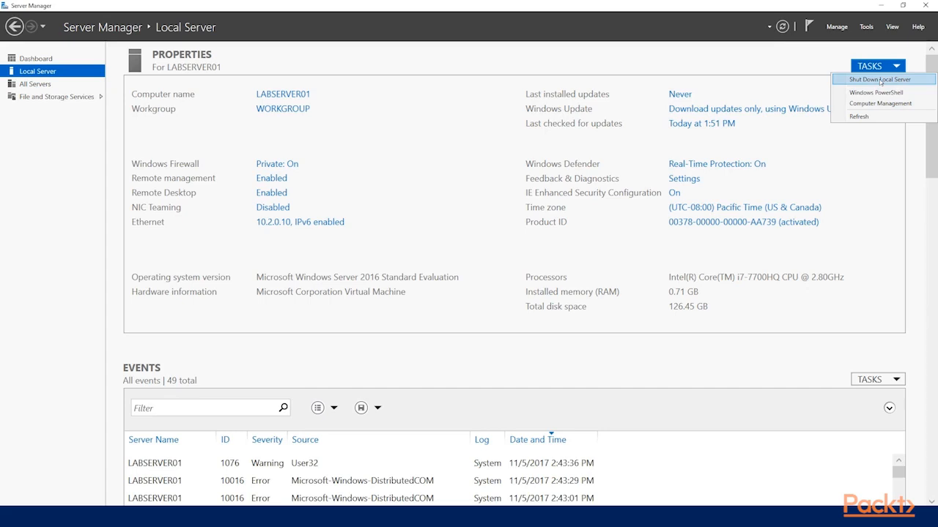
{"action": "left_click", "coordinate": [916, 189]}
{"action": "scroll", "coordinate": [917, 220], "scroll_direction": "down", "scroll_amount": 3}
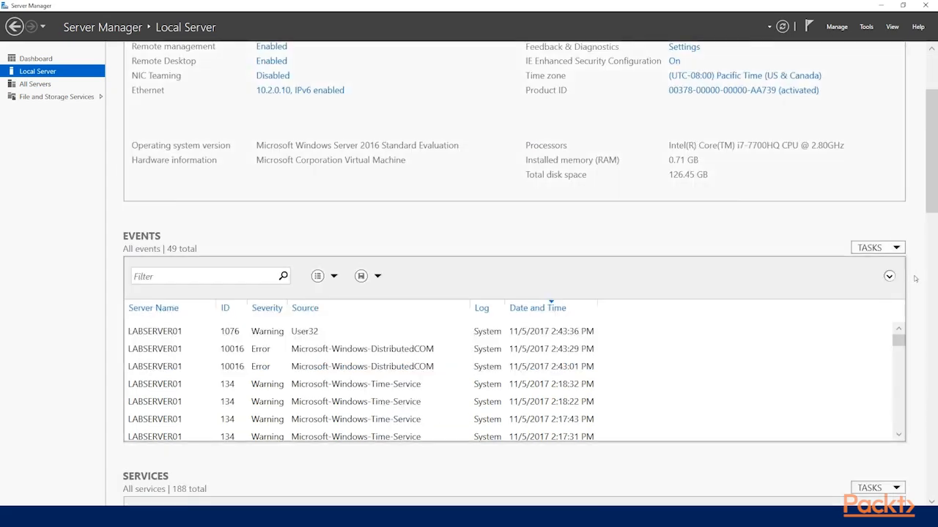
Step: Read the details of several warnings and errors in the local server's events list
{"action": "scroll", "coordinate": [919, 275], "scroll_direction": "down", "scroll_amount": 2}
{"action": "left_click", "coordinate": [189, 202]}
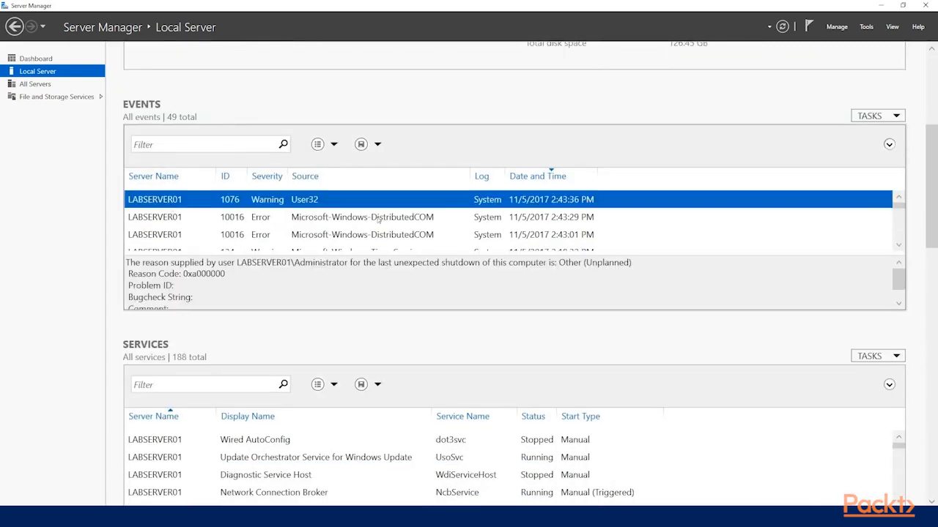
{"action": "left_click", "coordinate": [379, 219]}
{"action": "left_click", "coordinate": [380, 234]}
{"action": "scroll", "coordinate": [382, 232], "scroll_direction": "down", "scroll_amount": 2}
{"action": "left_click", "coordinate": [394, 219]}
{"action": "scroll", "coordinate": [394, 219], "scroll_direction": "down", "scroll_amount": 2}
{"action": "left_click", "coordinate": [394, 217]}
{"action": "scroll", "coordinate": [395, 217], "scroll_direction": "down", "scroll_amount": 2}
{"action": "left_click", "coordinate": [394, 217]}
Step: Look through the services list and the tasks offered for the Best Practices Analyzer, leaving both unchanged
{"action": "scroll", "coordinate": [440, 331], "scroll_direction": "down", "scroll_amount": 2}
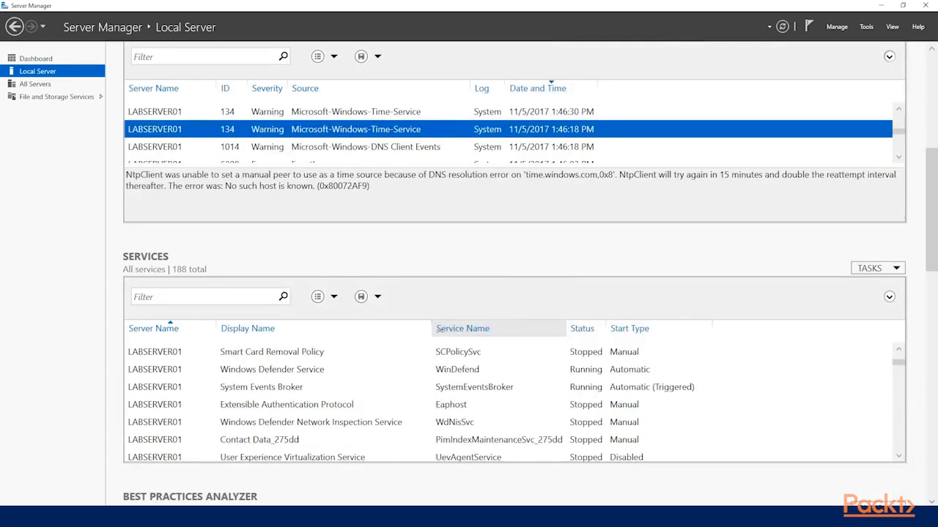
{"action": "scroll", "coordinate": [299, 372], "scroll_direction": "up", "scroll_amount": 3}
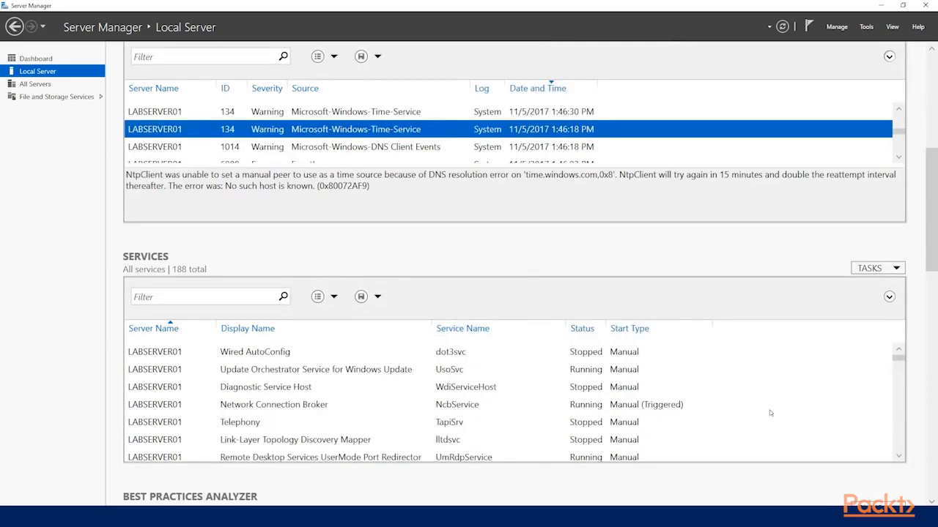
{"action": "scroll", "coordinate": [912, 369], "scroll_direction": "down", "scroll_amount": 5}
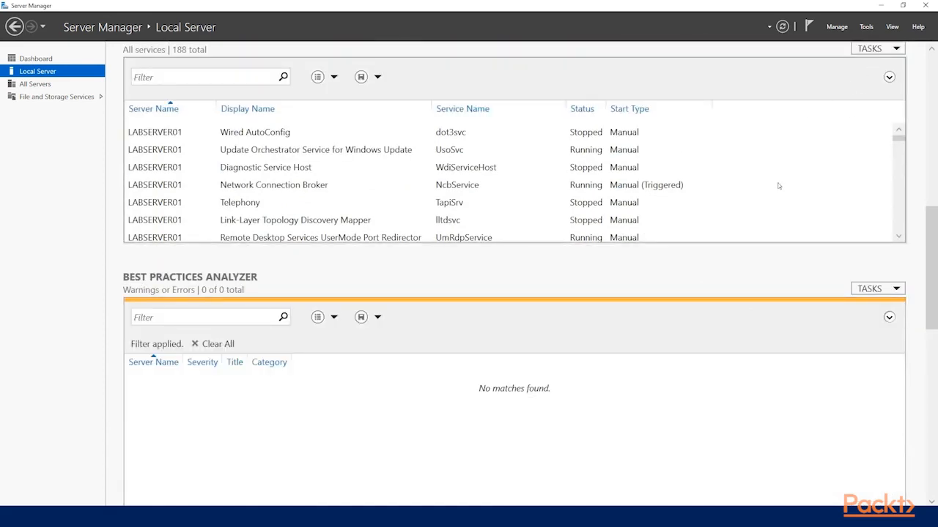
{"action": "scroll", "coordinate": [413, 248], "scroll_direction": "down", "scroll_amount": 2}
{"action": "scroll", "coordinate": [442, 185], "scroll_direction": "down", "scroll_amount": 2}
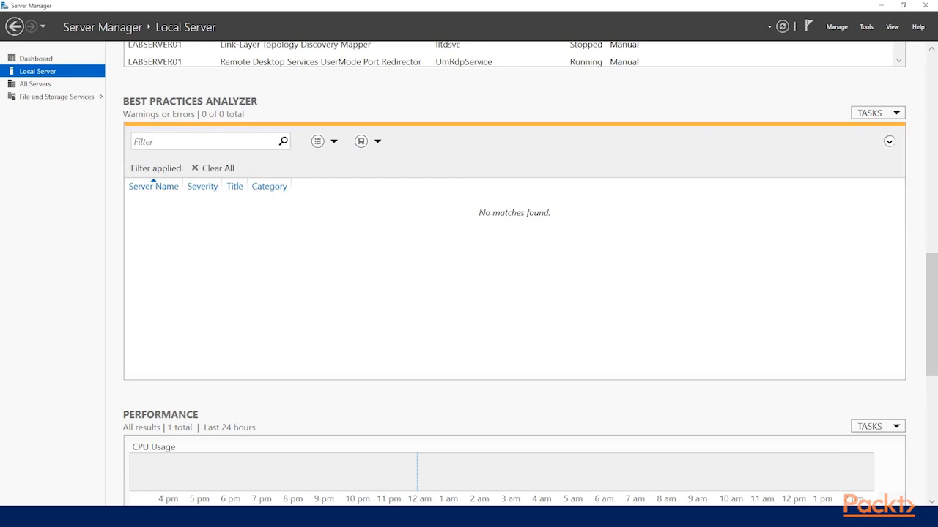
{"action": "left_click", "coordinate": [879, 114]}
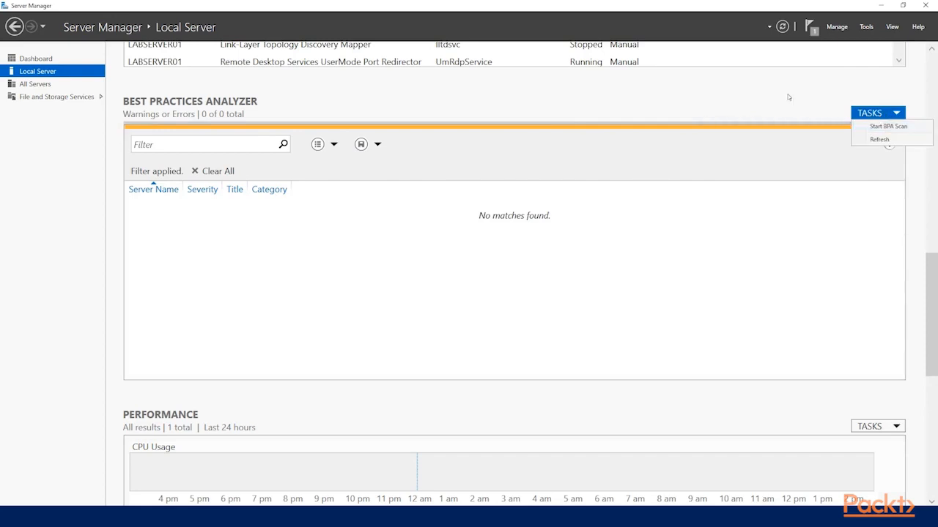
{"action": "left_click", "coordinate": [736, 93]}
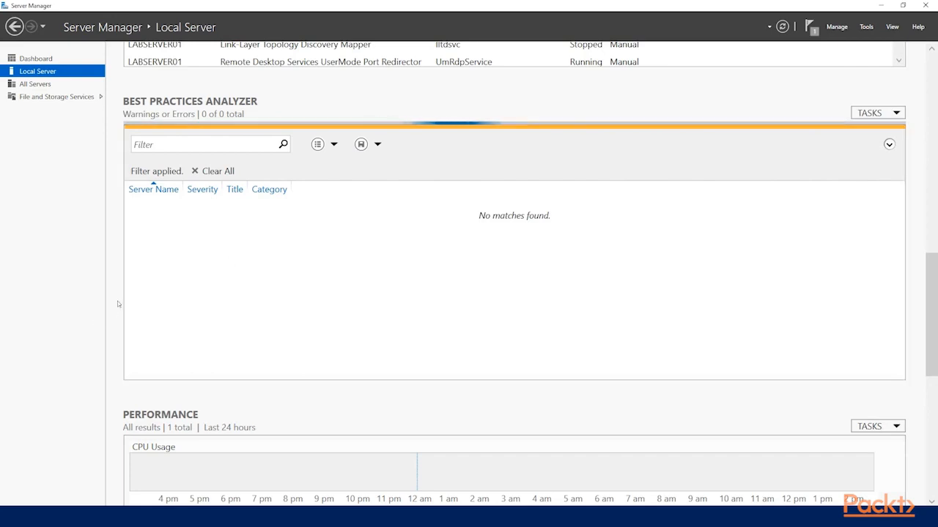
Step: Review the Performance section and the installed roles and features, checking the tasks available for each
{"action": "scroll", "coordinate": [117, 304], "scroll_direction": "down", "scroll_amount": 1}
{"action": "scroll", "coordinate": [117, 303], "scroll_direction": "down", "scroll_amount": 6}
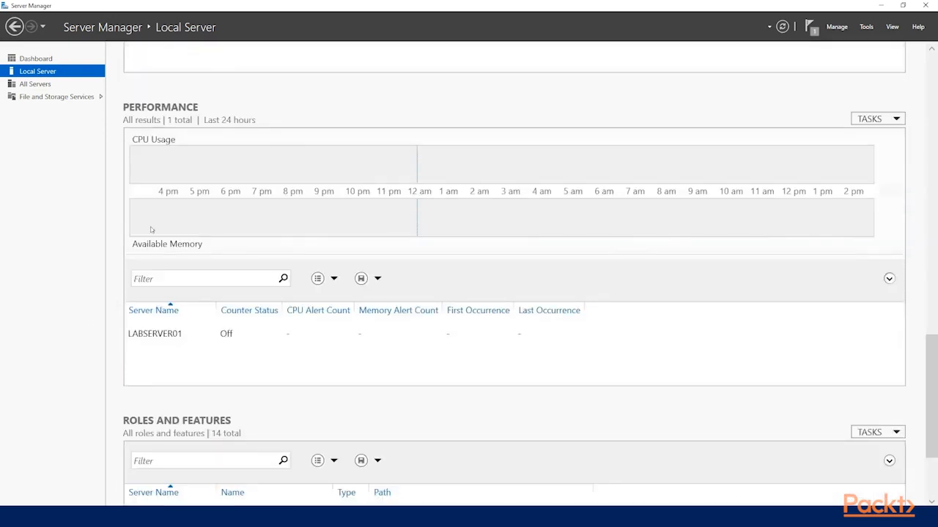
{"action": "left_click", "coordinate": [875, 121]}
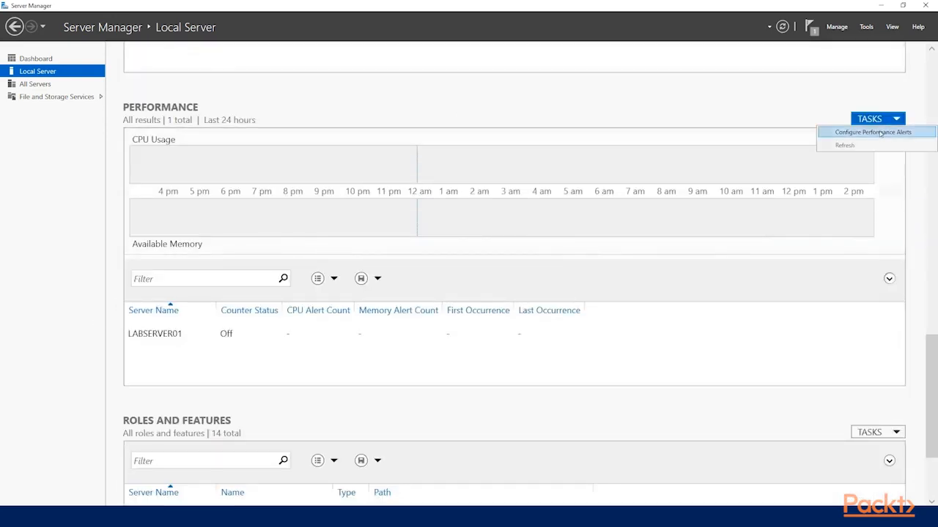
{"action": "left_click", "coordinate": [702, 97]}
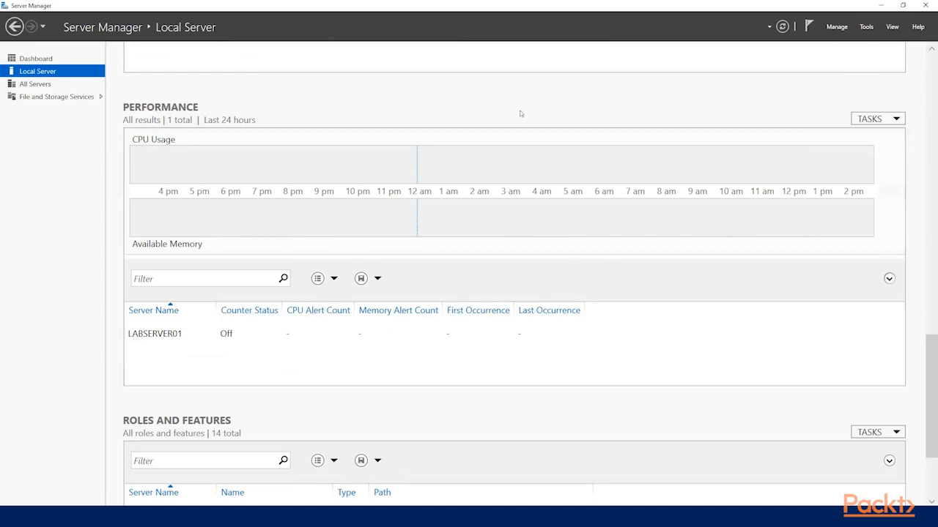
{"action": "scroll", "coordinate": [115, 144], "scroll_direction": "down", "scroll_amount": 3}
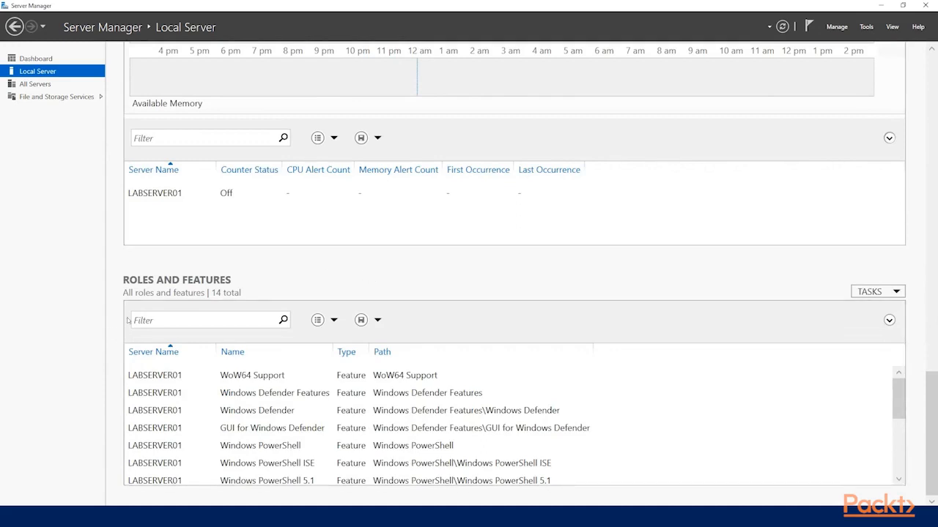
{"action": "left_click", "coordinate": [870, 292]}
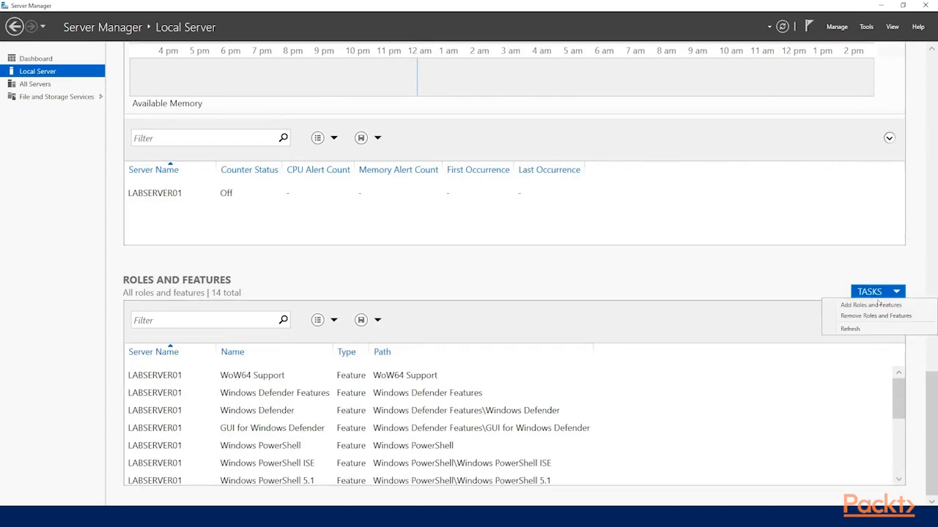
{"action": "left_click", "coordinate": [798, 278]}
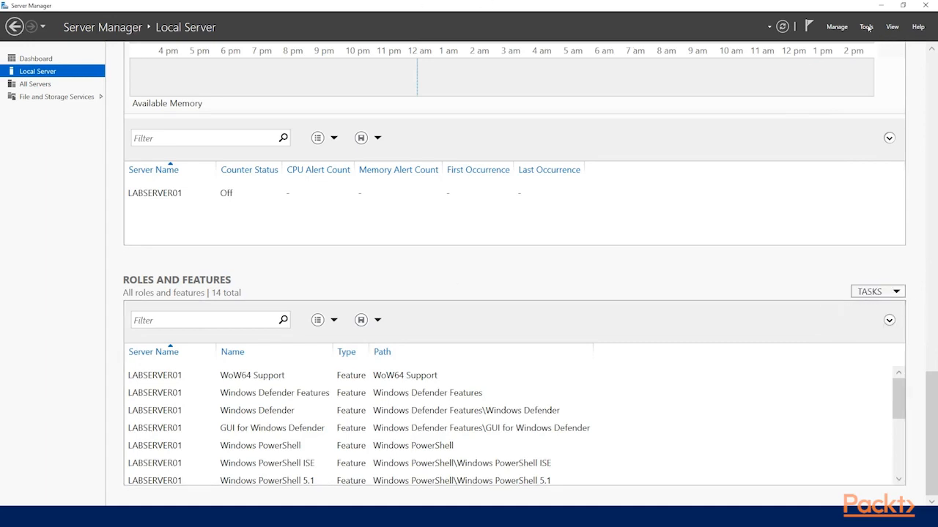
Step: View the server management commands and the list of administrative tools without opening any of them
{"action": "left_click", "coordinate": [835, 28]}
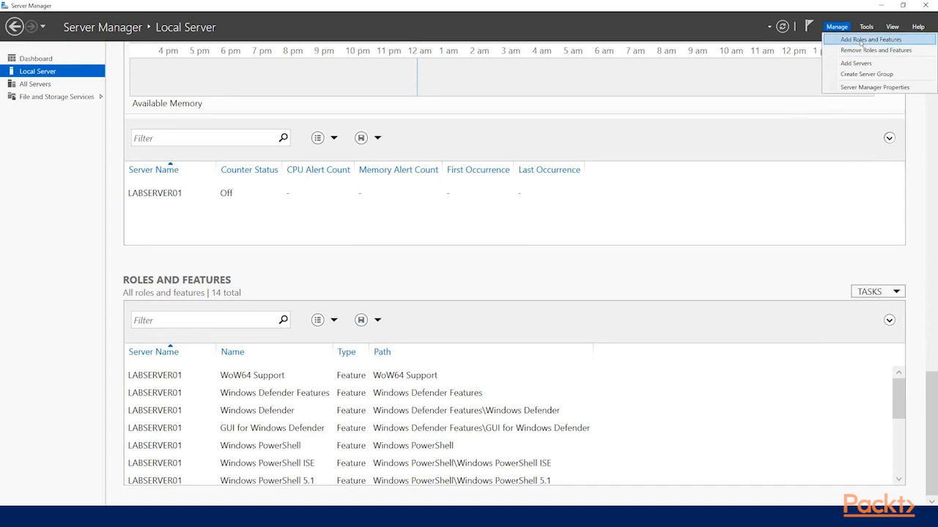
{"action": "left_click", "coordinate": [866, 28]}
{"action": "left_click", "coordinate": [867, 27]}
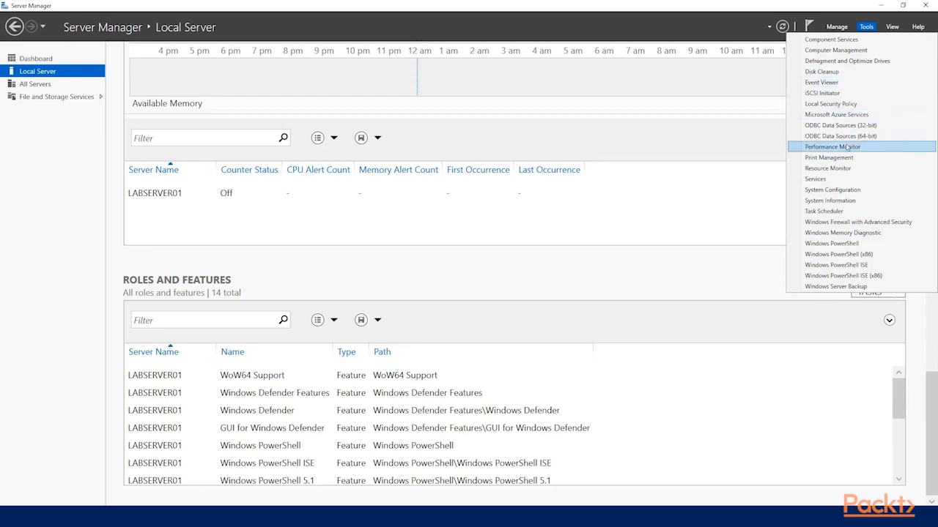
{"action": "left_click", "coordinate": [650, 221]}
Step: Return to the local server's properties and check the computer name and workgroup
{"action": "scroll", "coordinate": [921, 251], "scroll_direction": "up", "scroll_amount": 6}
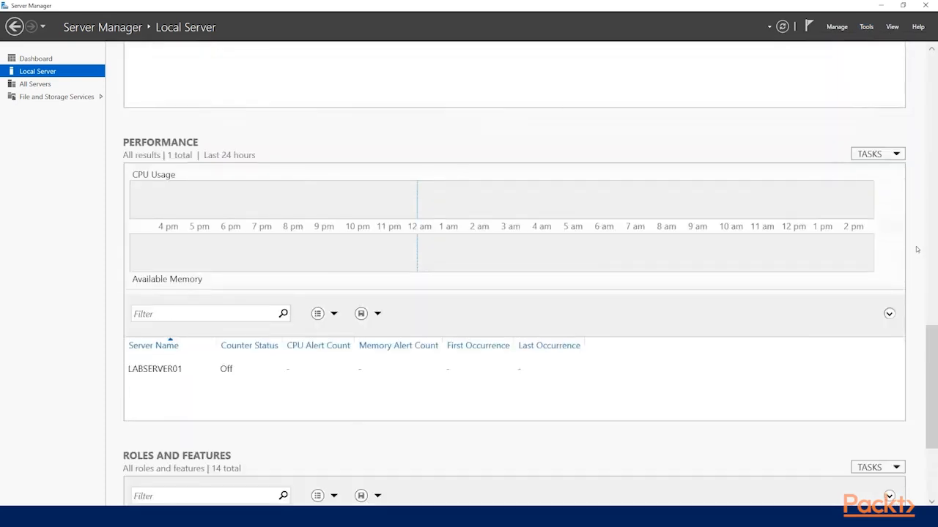
{"action": "scroll", "coordinate": [916, 249], "scroll_direction": "up", "scroll_amount": 4}
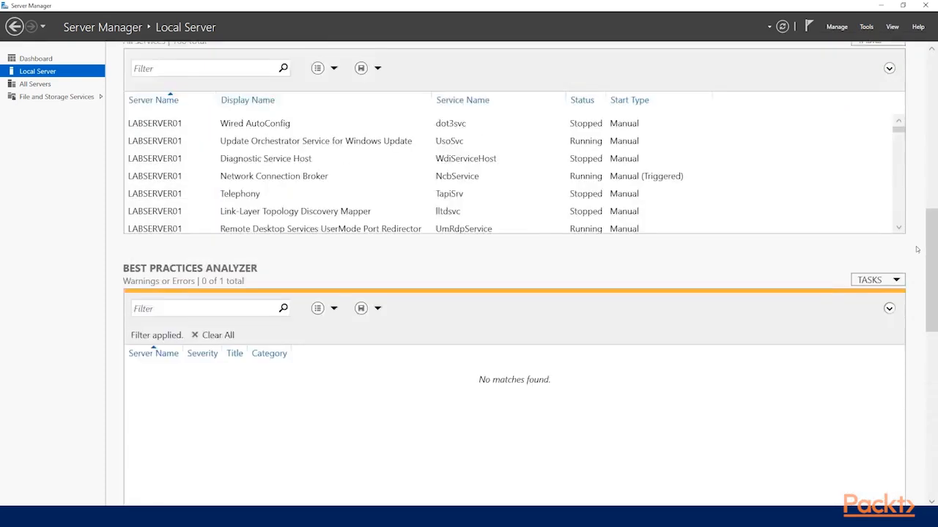
{"action": "scroll", "coordinate": [915, 249], "scroll_direction": "up", "scroll_amount": 5}
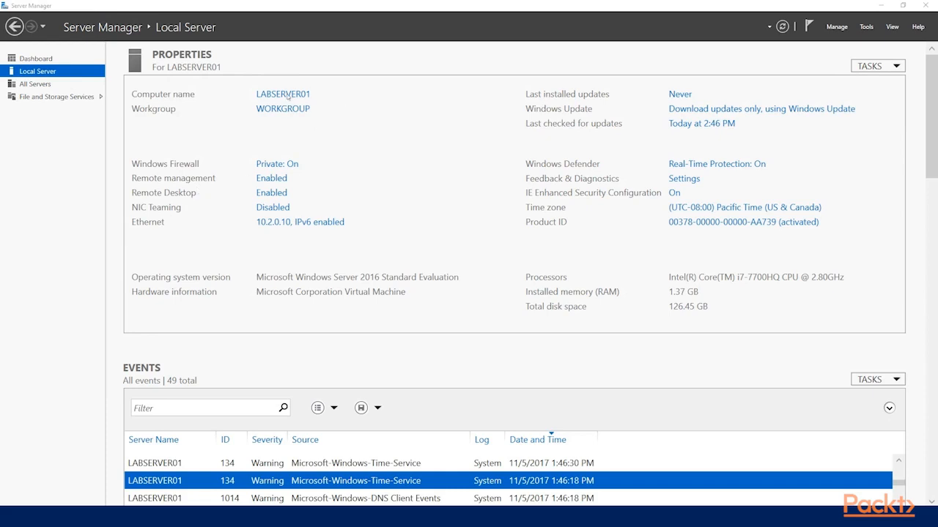
{"action": "left_click", "coordinate": [348, 100]}
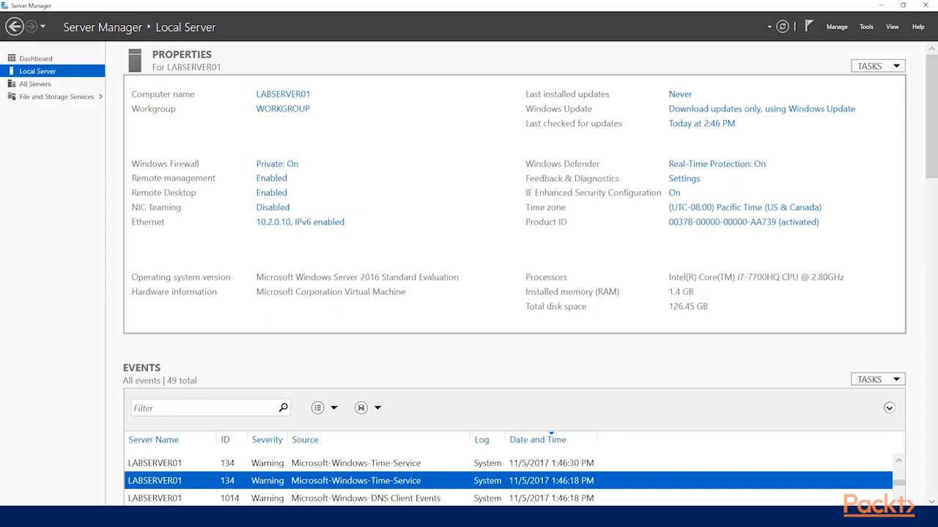
Step: Bring up the remoting script in Notepad and start Windows PowerShell as administrator
{"action": "left_click", "coordinate": [147, 517]}
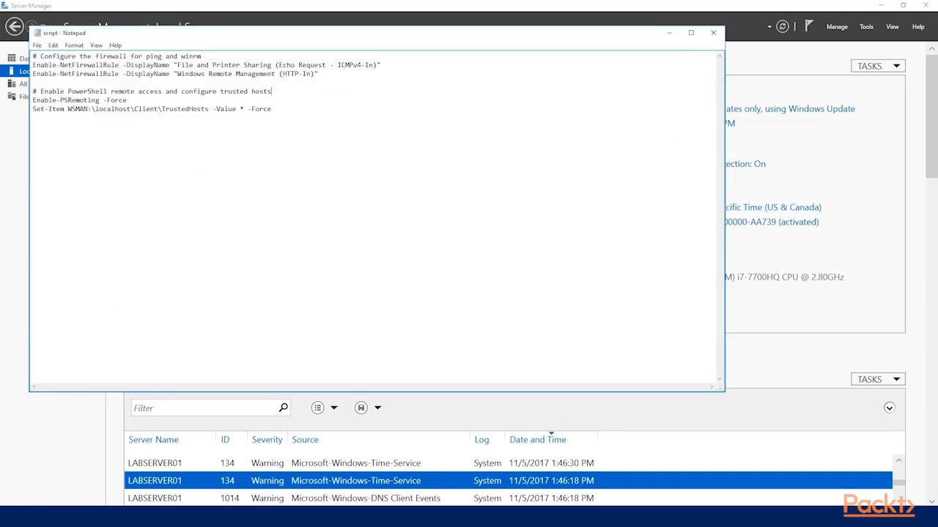
{"action": "key", "text": "super"}
{"action": "type", "text": "p"}
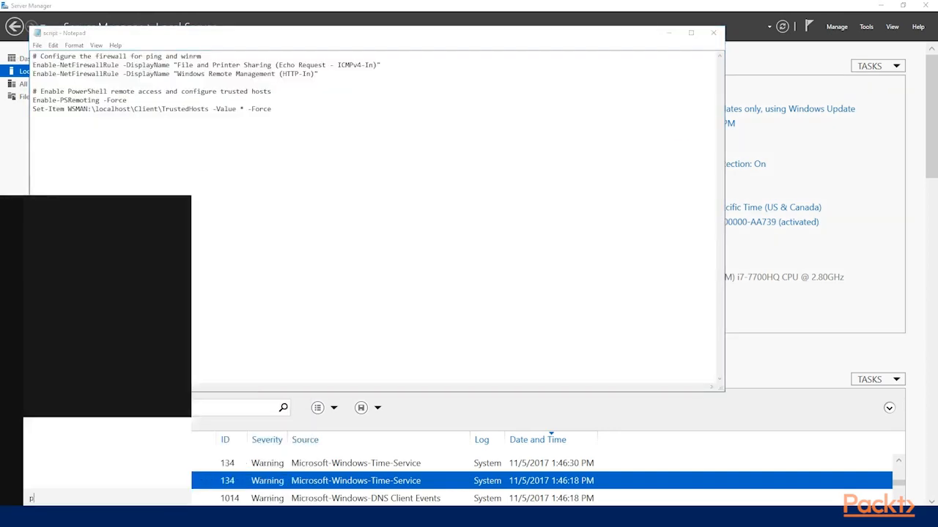
{"action": "type", "text": "owershell"}
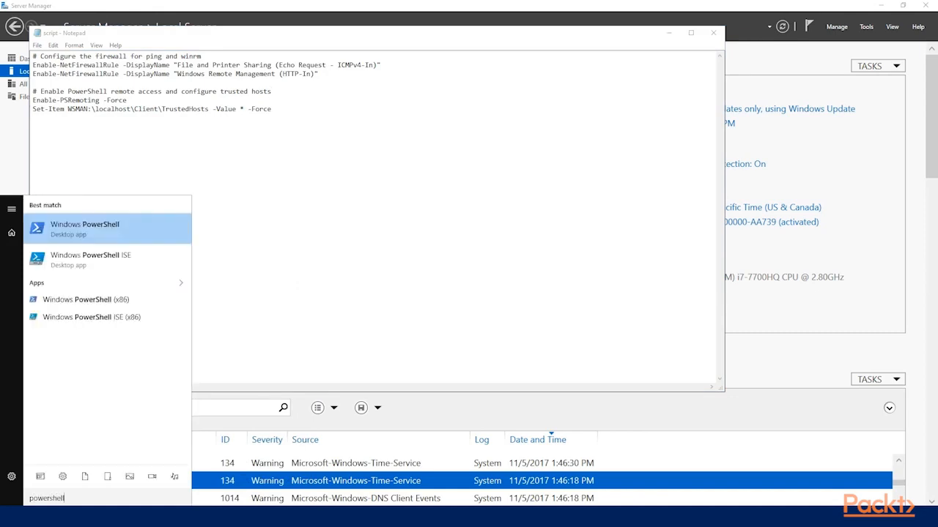
{"action": "right_click", "coordinate": [140, 224]}
{"action": "left_click", "coordinate": [140, 236]}
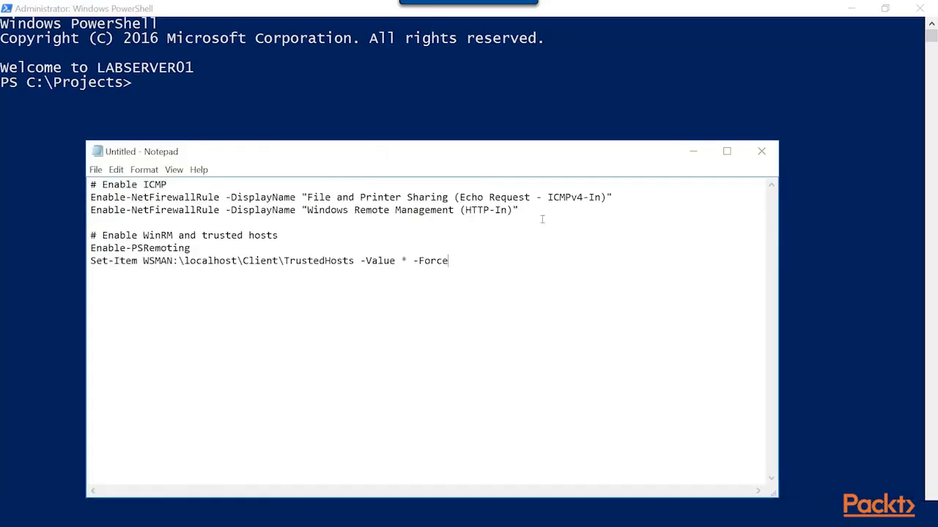
Step: Copy both Enable-NetFirewallRule commands from Notepad and run them in PowerShell for the ICMPv4-In echo request and Windows Remote Management (HTTP-In) rules
{"action": "left_click_drag", "start_coordinate": [518, 210], "coordinate": [92, 200]}
{"action": "right_click", "coordinate": [371, 208]}
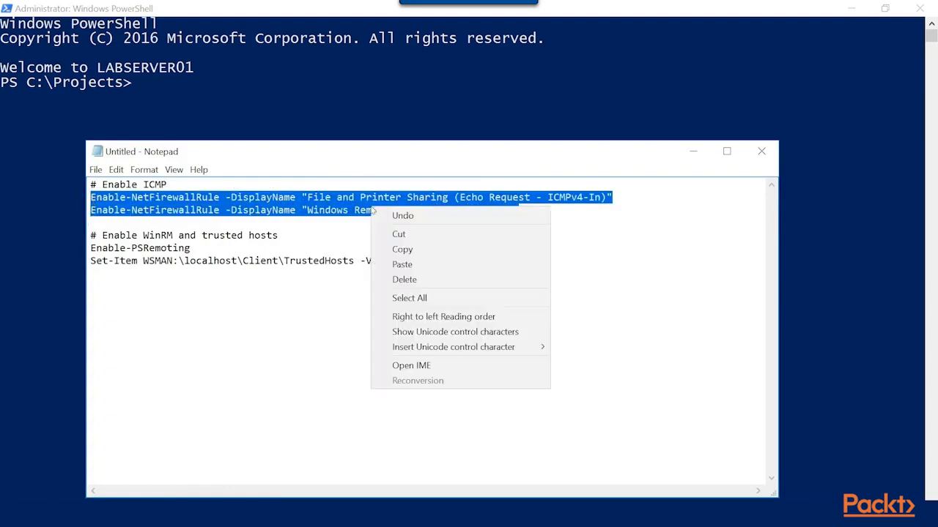
{"action": "left_click", "coordinate": [415, 251]}
{"action": "left_click", "coordinate": [273, 90]}
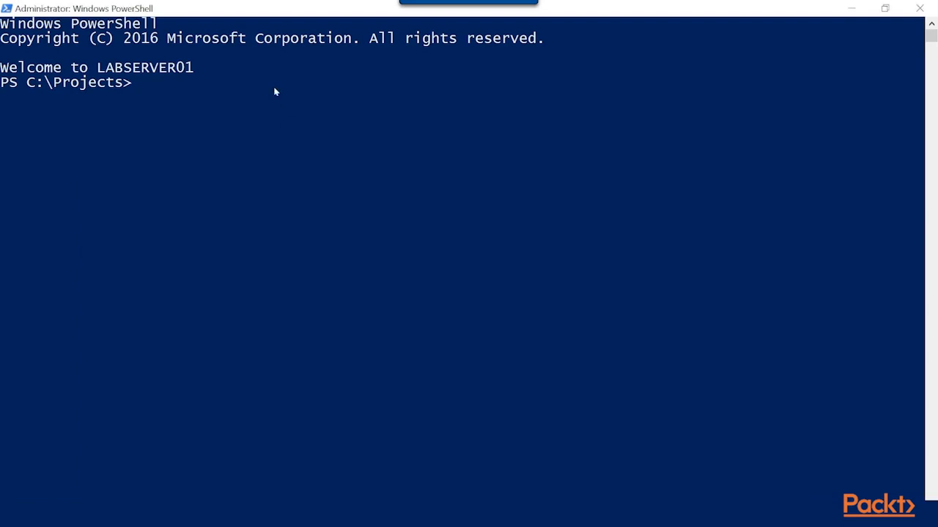
{"action": "right_click", "coordinate": [195, 93]}
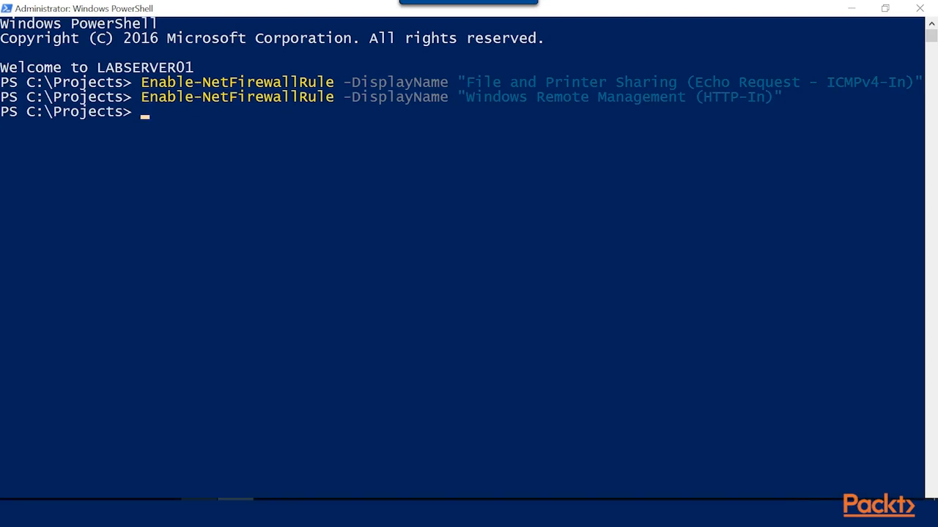
Step: Copy the Enable-PSRemoting and Set-Item TrustedHosts commands from Notepad and run them in PowerShell
{"action": "left_click", "coordinate": [200, 513]}
{"action": "left_click_drag", "start_coordinate": [450, 261], "coordinate": [92, 252]}
{"action": "right_click", "coordinate": [110, 253]}
{"action": "left_click", "coordinate": [159, 296]}
{"action": "left_click", "coordinate": [169, 119]}
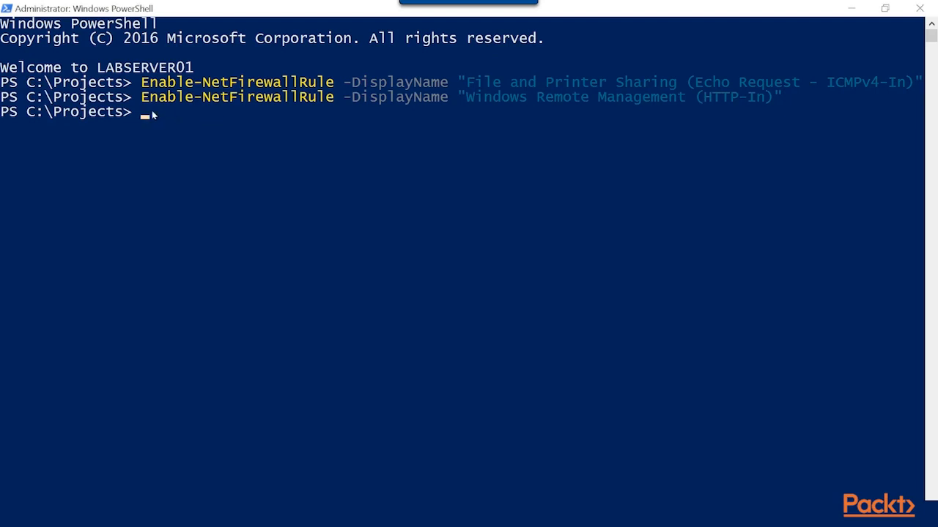
{"action": "right_click", "coordinate": [152, 114]}
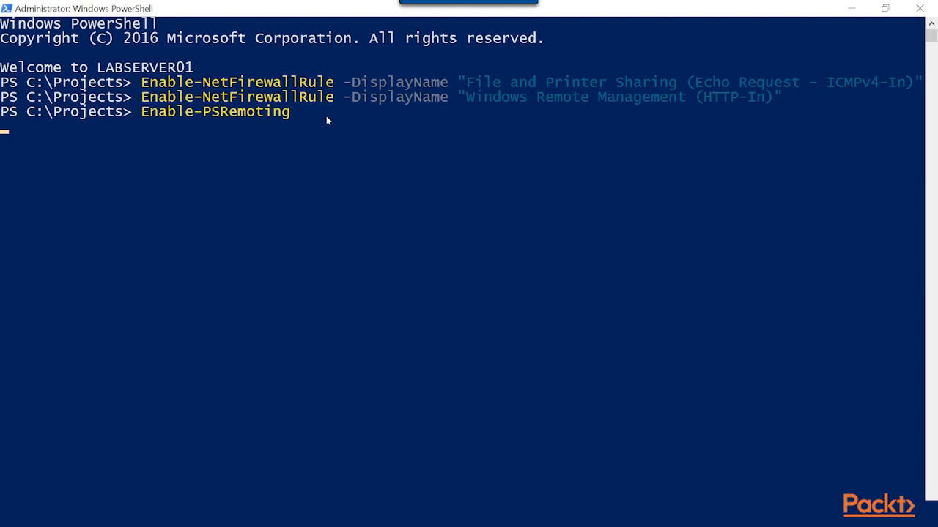
{"action": "key", "text": "Return"}
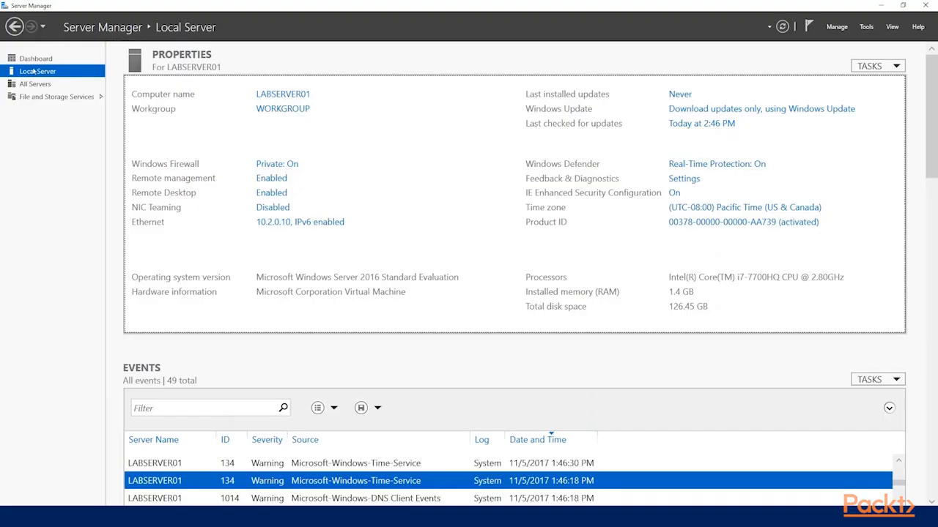
Step: Search DNS for 10.2.0.11 and add LABSERVER02 to the managed servers
{"action": "left_click", "coordinate": [836, 26]}
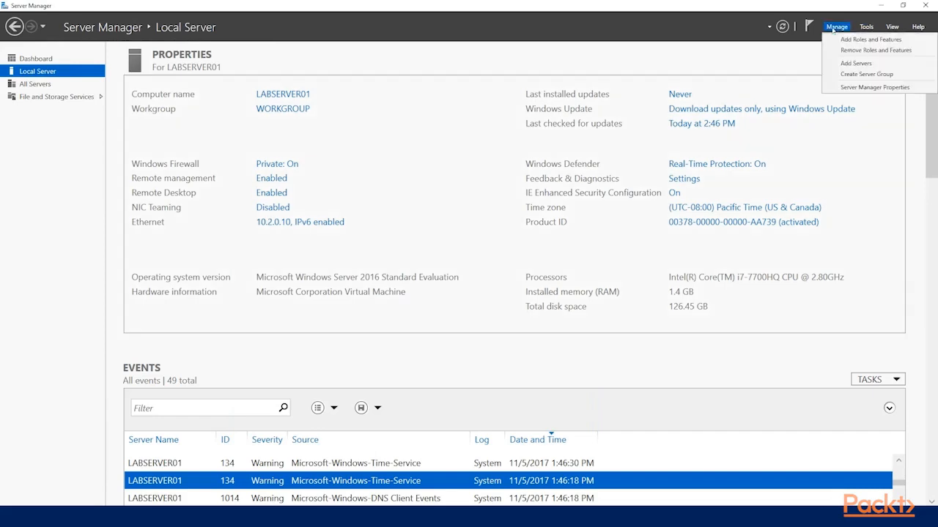
{"action": "left_click", "coordinate": [855, 63]}
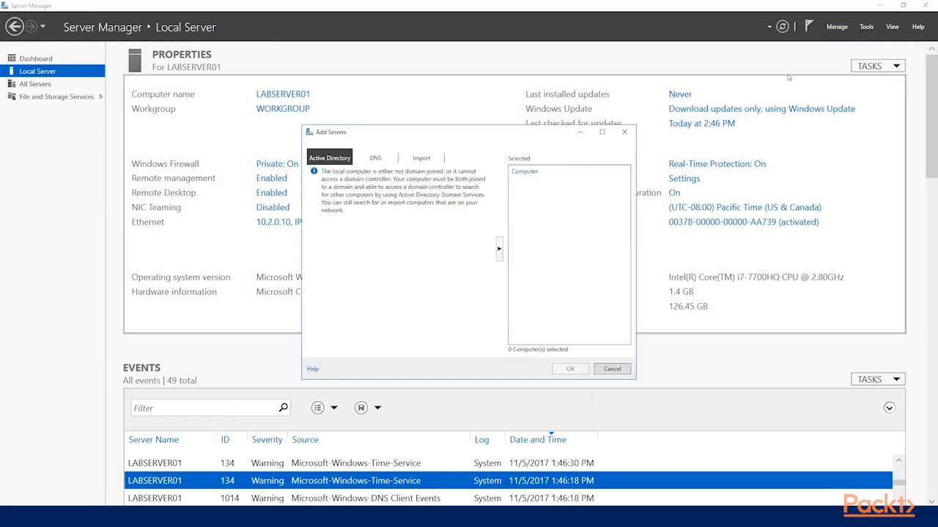
{"action": "left_click", "coordinate": [380, 159]}
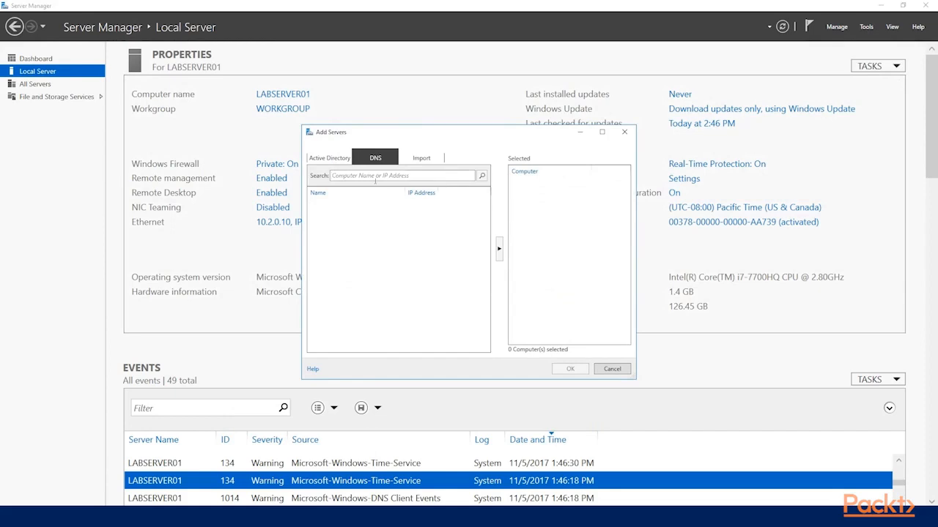
{"action": "type", "text": "10"}
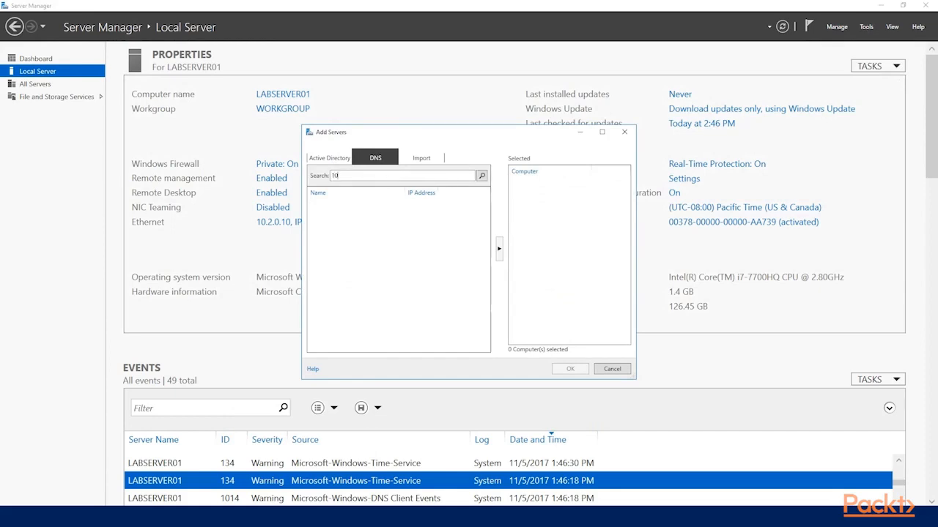
{"action": "type", "text": ".2.0.11"}
{"action": "left_click", "coordinate": [482, 176]}
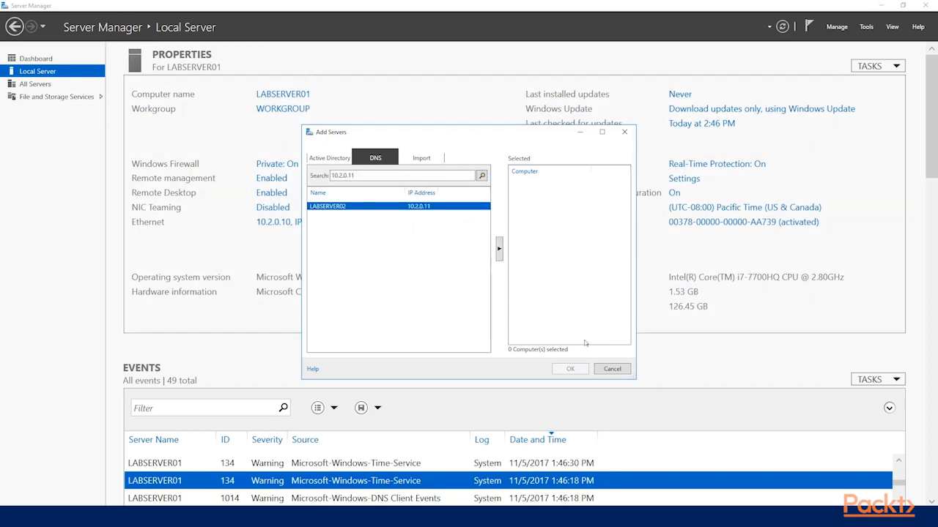
{"action": "double_click", "coordinate": [343, 208]}
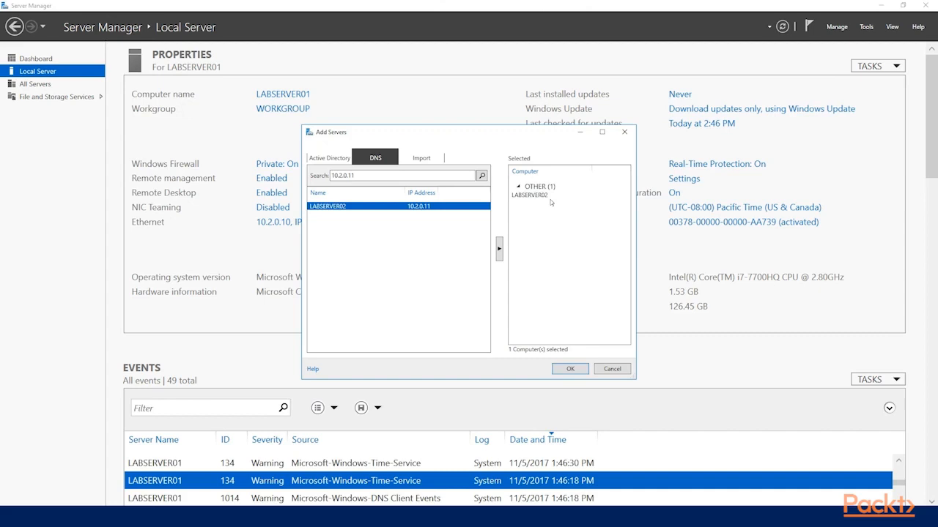
{"action": "left_click", "coordinate": [581, 366]}
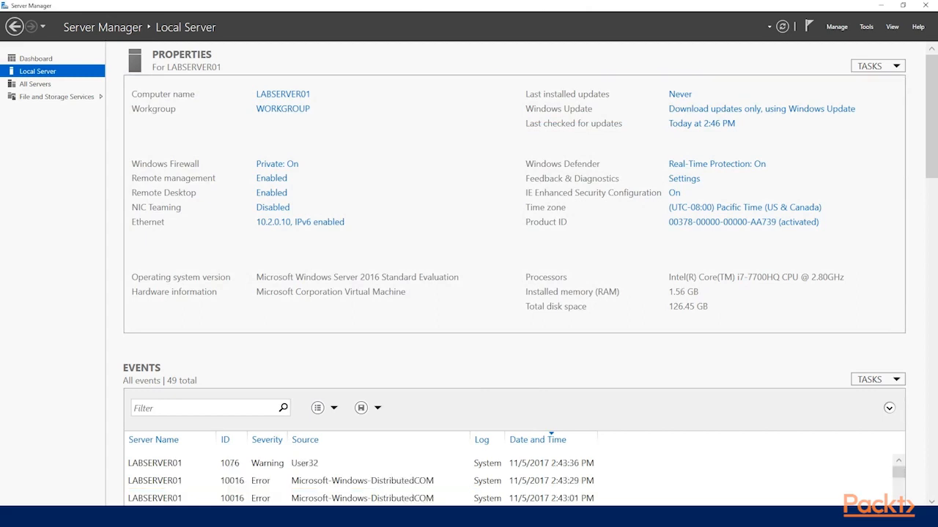
Step: Select LABSERVER02 in the list of all servers and examine the details of its Microsoft-Windows-DistributedCOM error event
{"action": "left_click", "coordinate": [42, 84]}
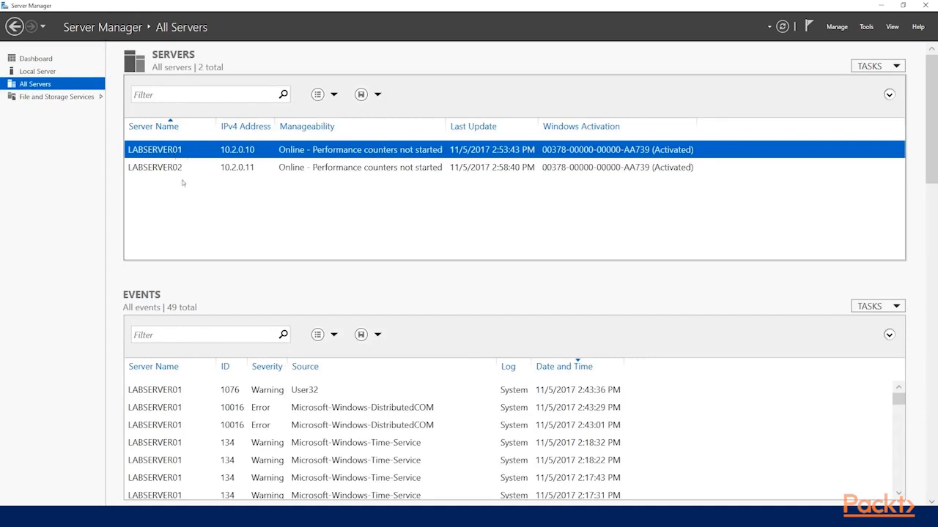
{"action": "left_click", "coordinate": [180, 170]}
{"action": "scroll", "coordinate": [609, 296], "scroll_direction": "down", "scroll_amount": 3}
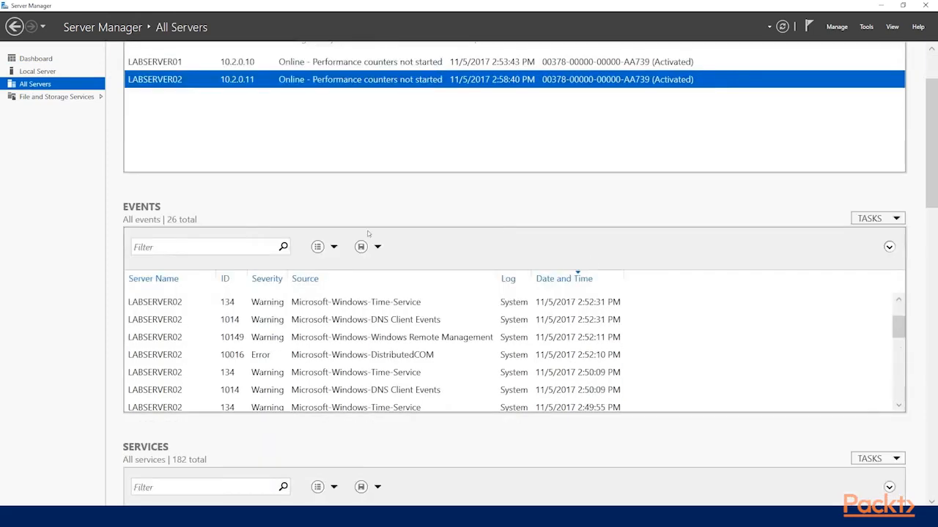
{"action": "scroll", "coordinate": [118, 291], "scroll_direction": "down", "scroll_amount": 3}
{"action": "left_click", "coordinate": [307, 223]}
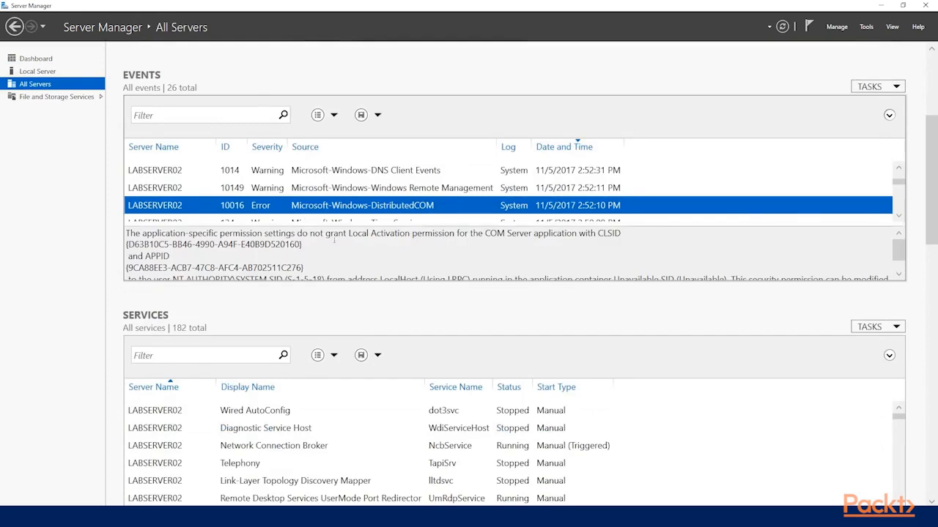
Step: Examine LABSERVER02's services, Best Practices Analyzer results, performance, and roles and features
{"action": "scroll", "coordinate": [347, 247], "scroll_direction": "down", "scroll_amount": 3}
{"action": "scroll", "coordinate": [360, 259], "scroll_direction": "down", "scroll_amount": 3}
{"action": "left_click", "coordinate": [279, 302]}
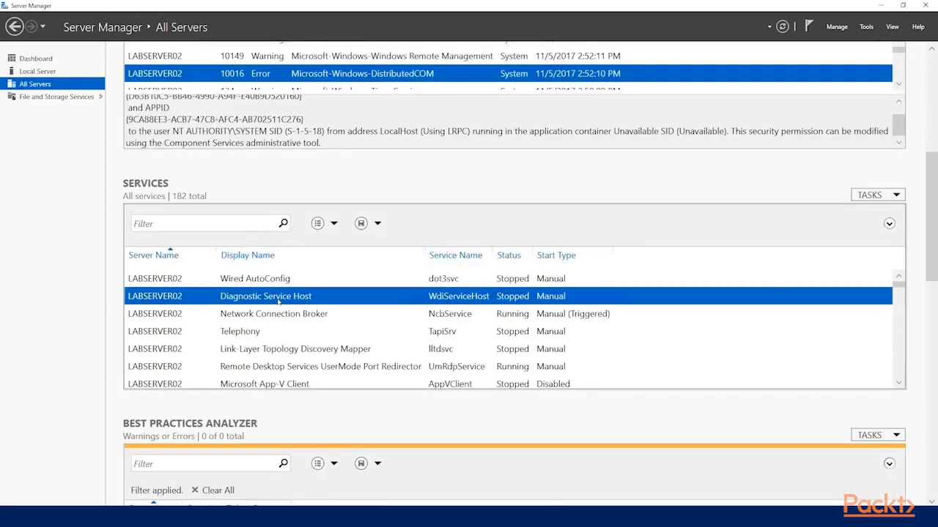
{"action": "scroll", "coordinate": [297, 315], "scroll_direction": "down", "scroll_amount": 4}
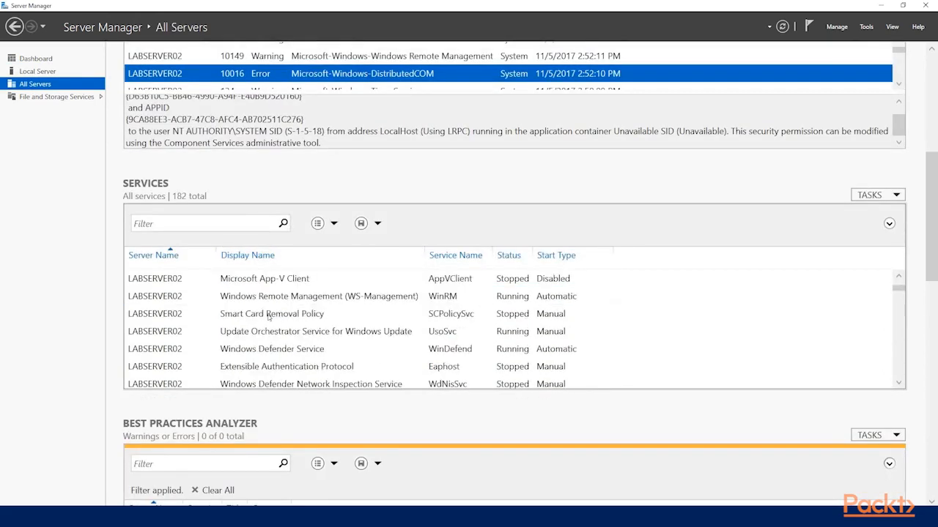
{"action": "scroll", "coordinate": [284, 421], "scroll_direction": "down", "scroll_amount": 3}
{"action": "scroll", "coordinate": [115, 342], "scroll_direction": "down", "scroll_amount": 12}
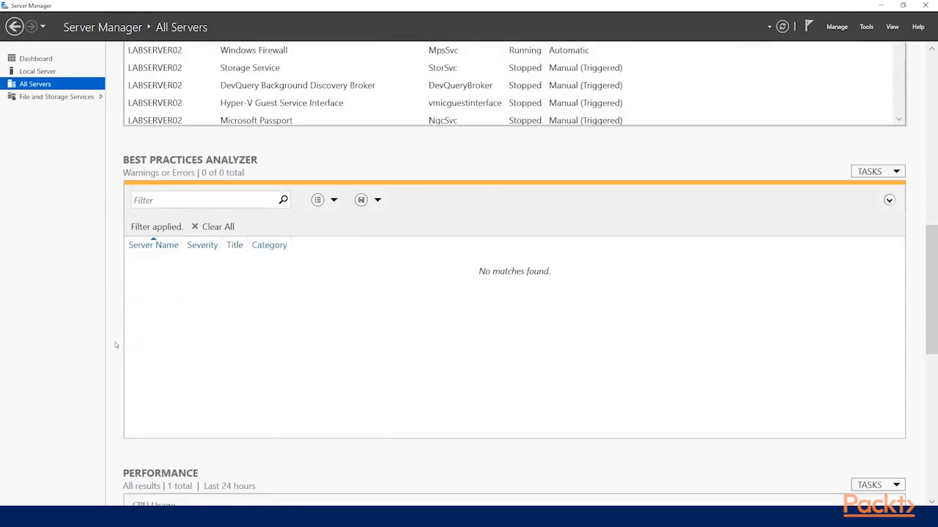
{"action": "scroll", "coordinate": [115, 342], "scroll_direction": "down", "scroll_amount": 8}
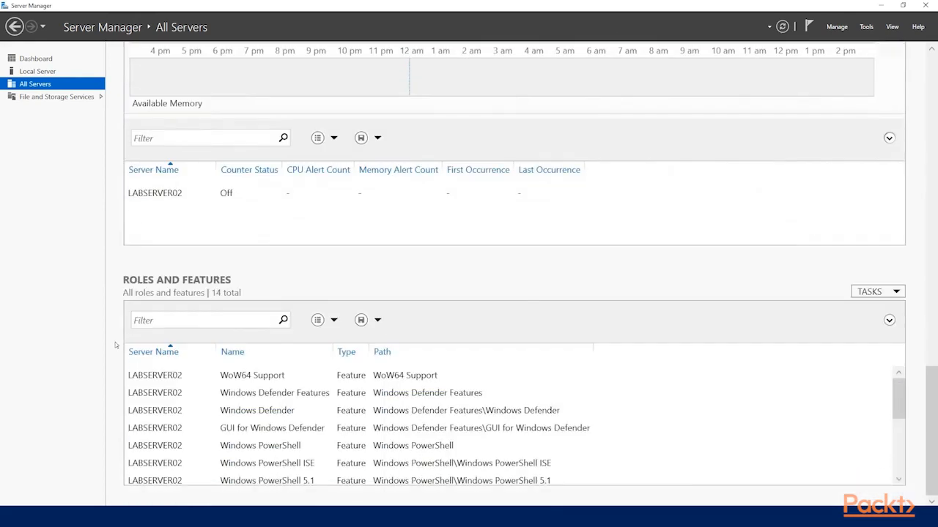
Step: Go back to the properties of the local server, LABSERVER01
{"action": "scroll", "coordinate": [115, 345], "scroll_direction": "up", "scroll_amount": 20}
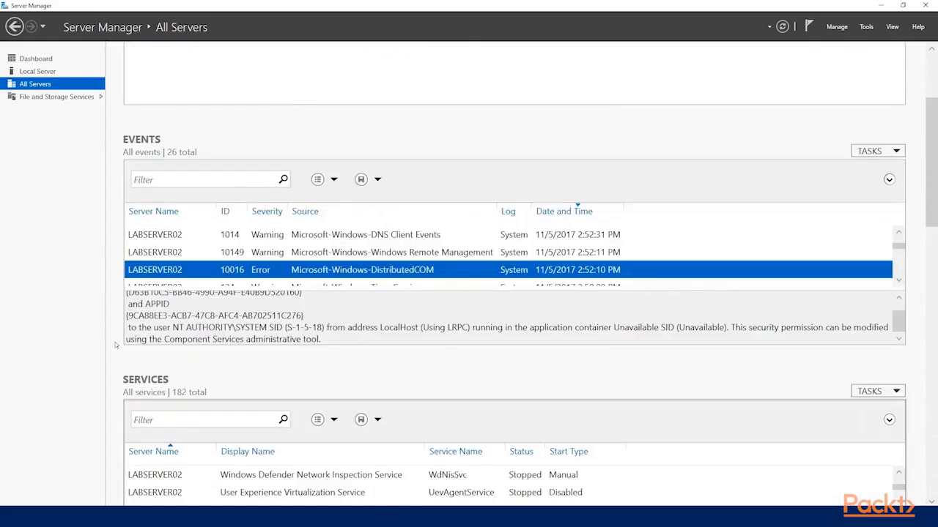
{"action": "scroll", "coordinate": [115, 344], "scroll_direction": "up", "scroll_amount": 5}
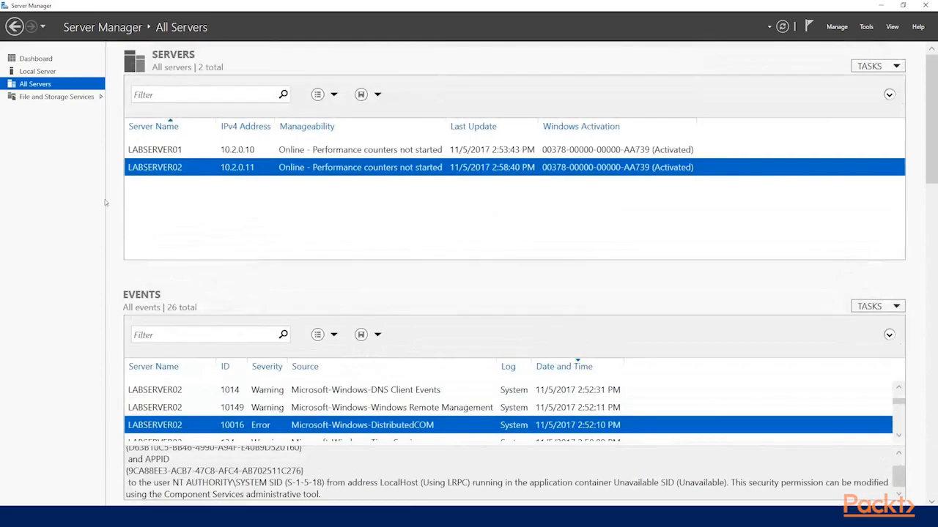
{"action": "left_click", "coordinate": [36, 71]}
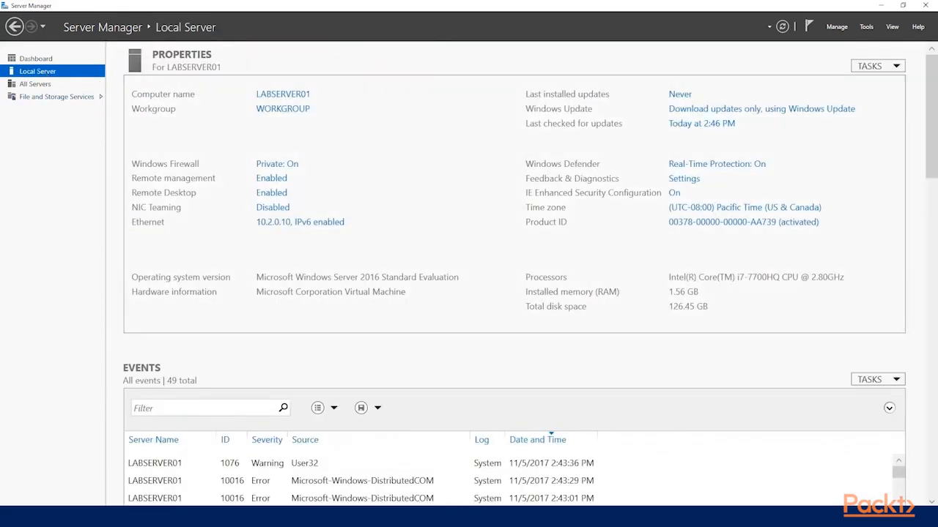